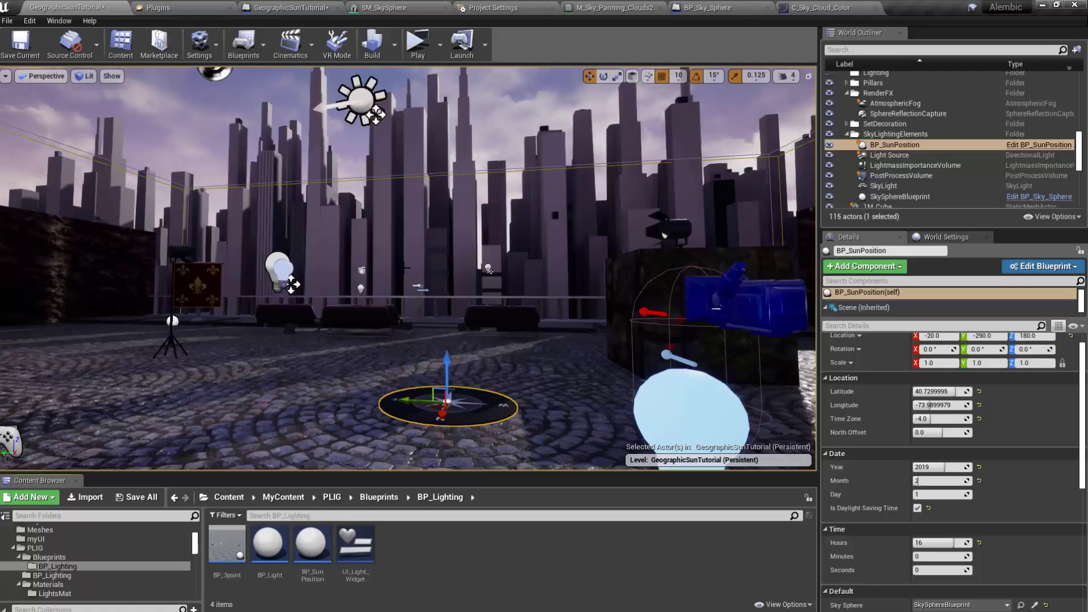
pyautogui.click(205, 44)
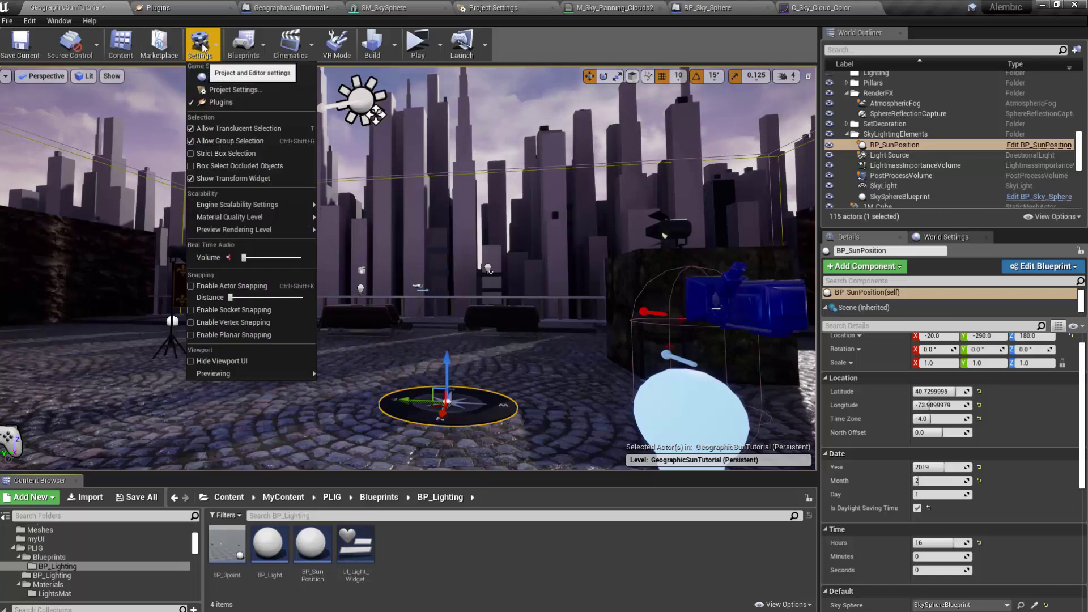
pyautogui.click(237, 103)
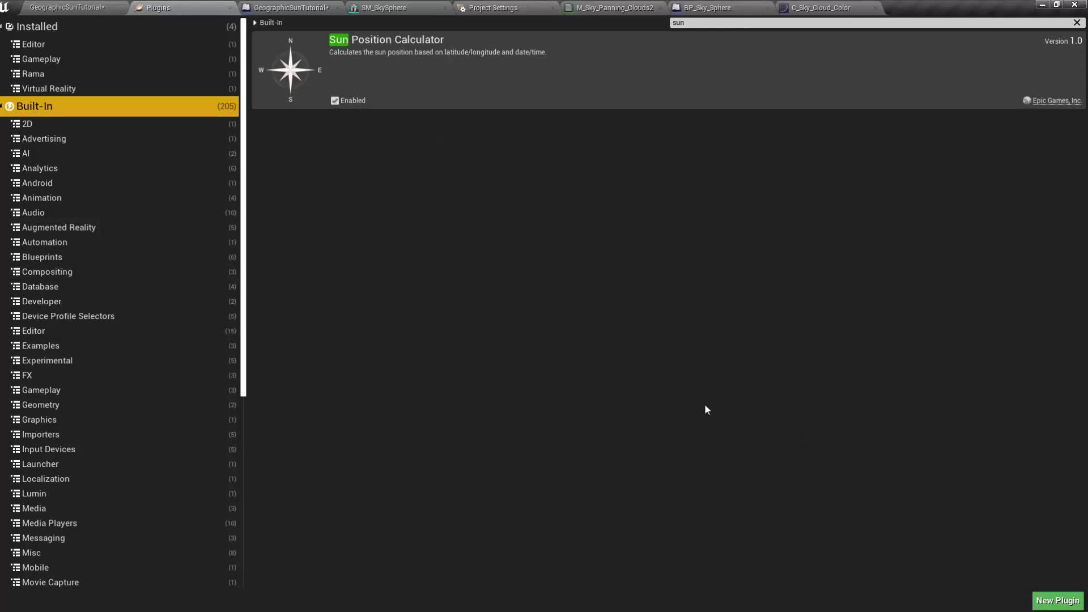
pyautogui.click(96, 10)
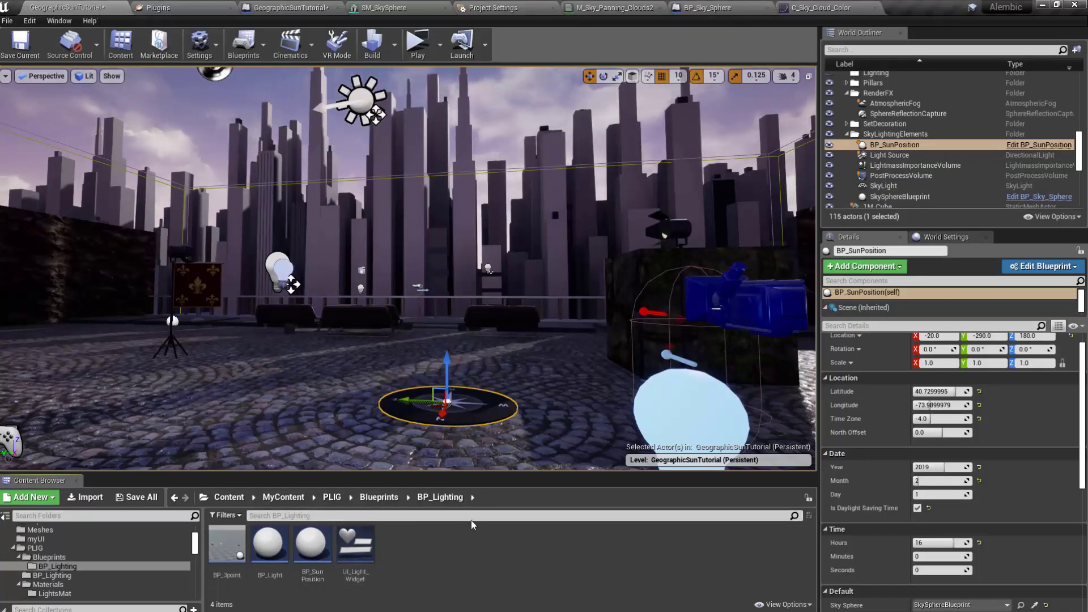
# Step: Create a Blueprint class with parent BP_SunPosition, named BP_SunPosition2, in the BP_Lighting folder
pyautogui.rightClick(408, 555)
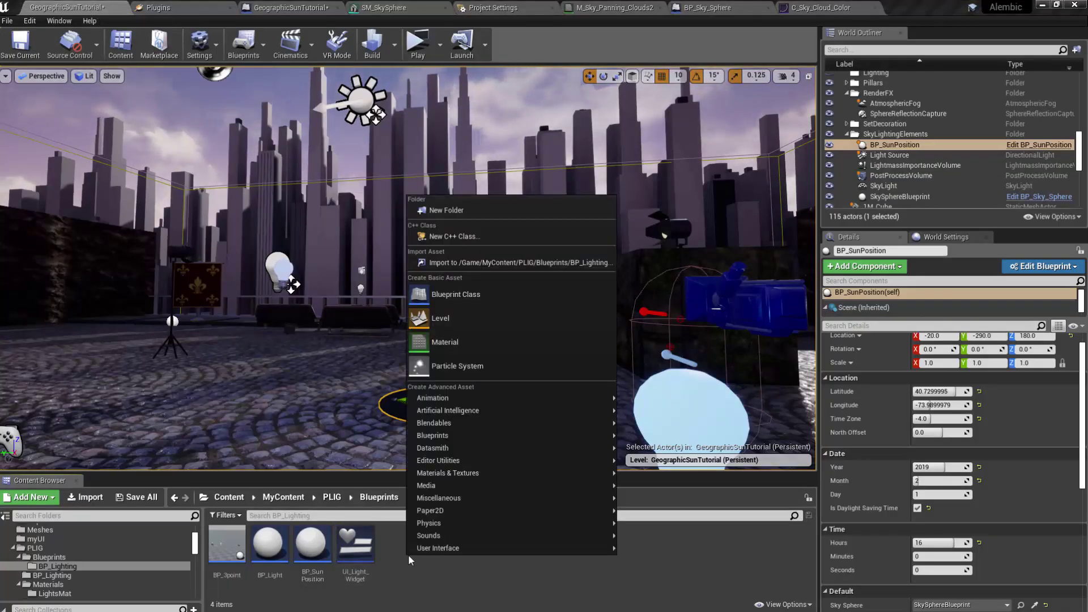
pyautogui.click(478, 294)
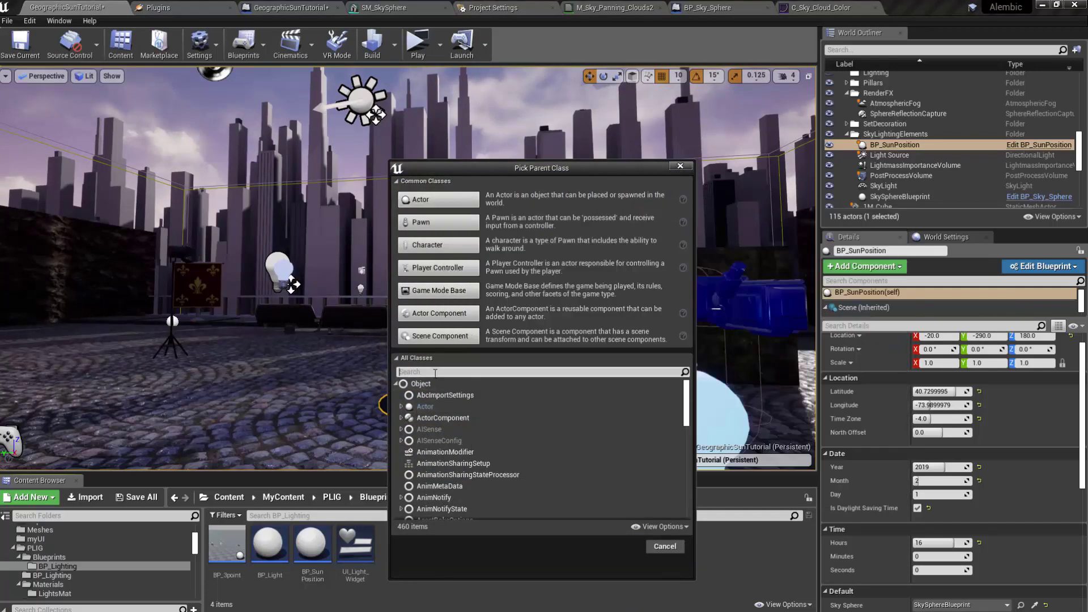
pyautogui.write('sun')
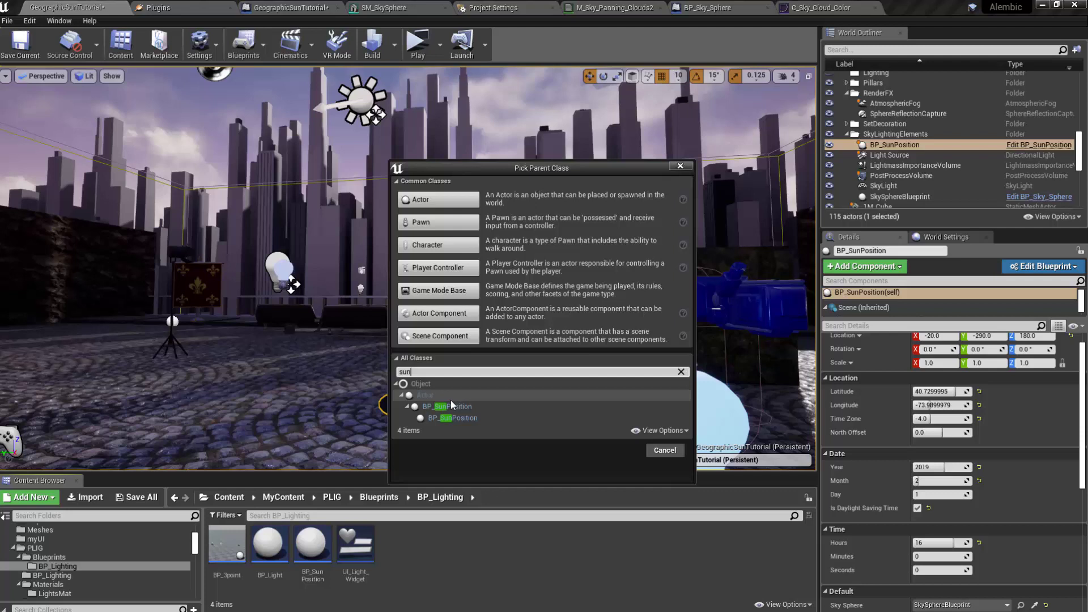
pyautogui.click(451, 406)
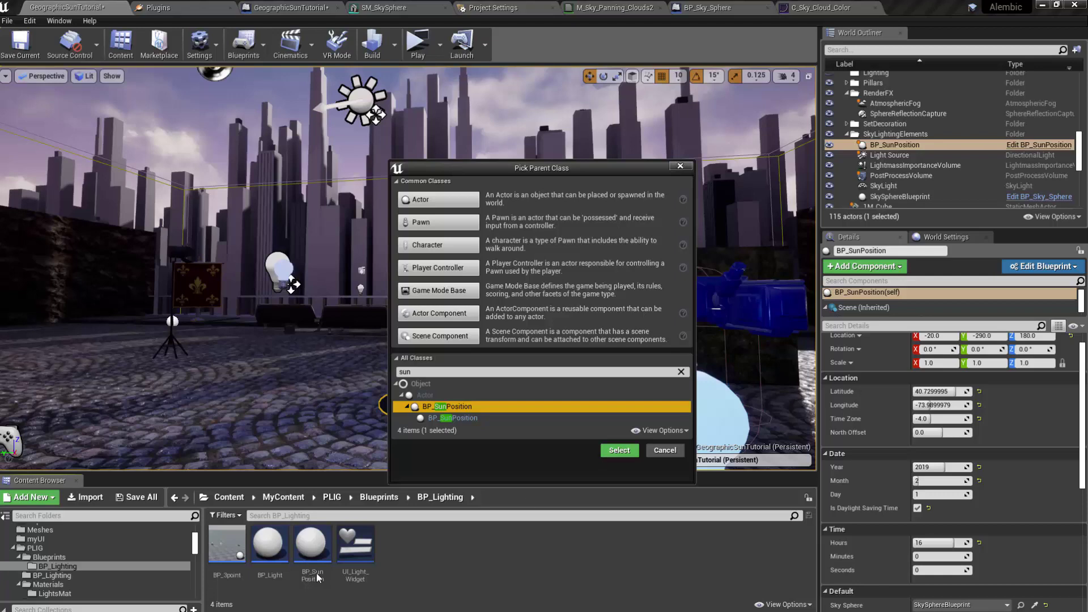
pyautogui.click(605, 453)
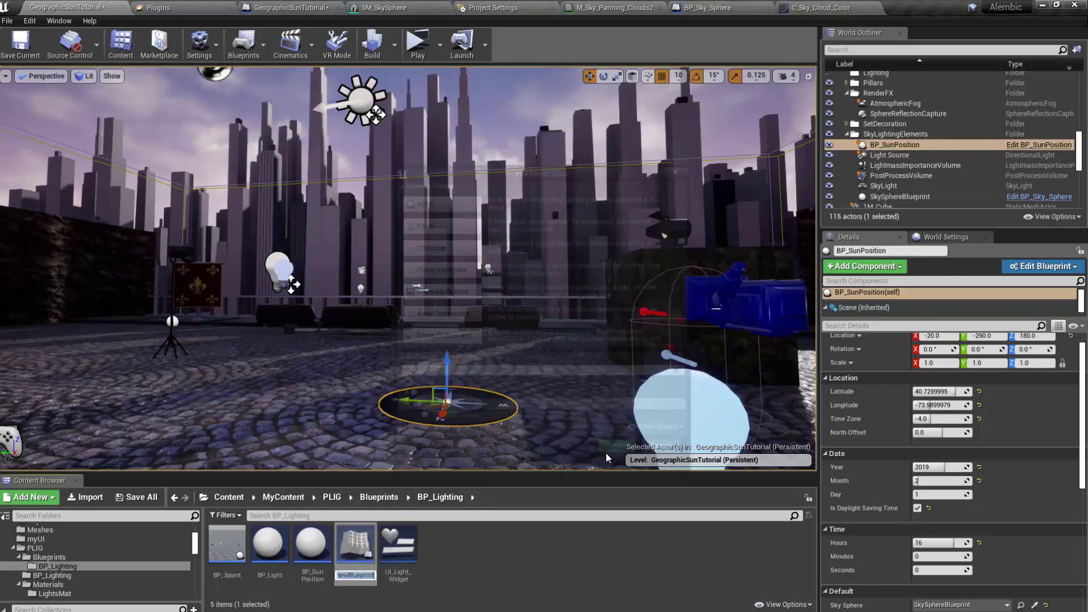
pyautogui.write('BP_Su')
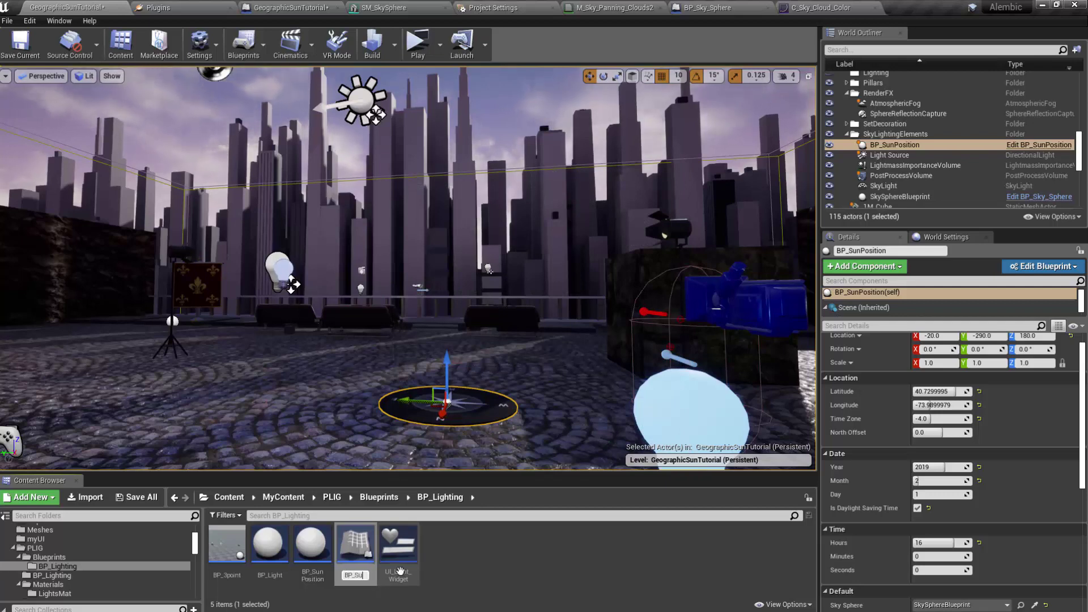
pyautogui.write('nPosition2')
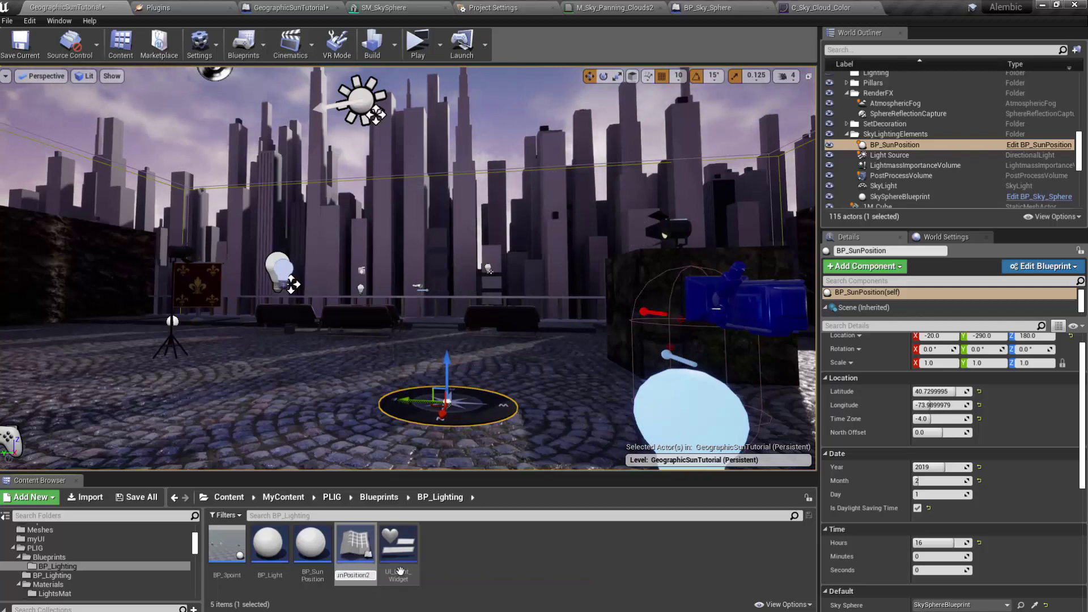
pyautogui.press('Return')
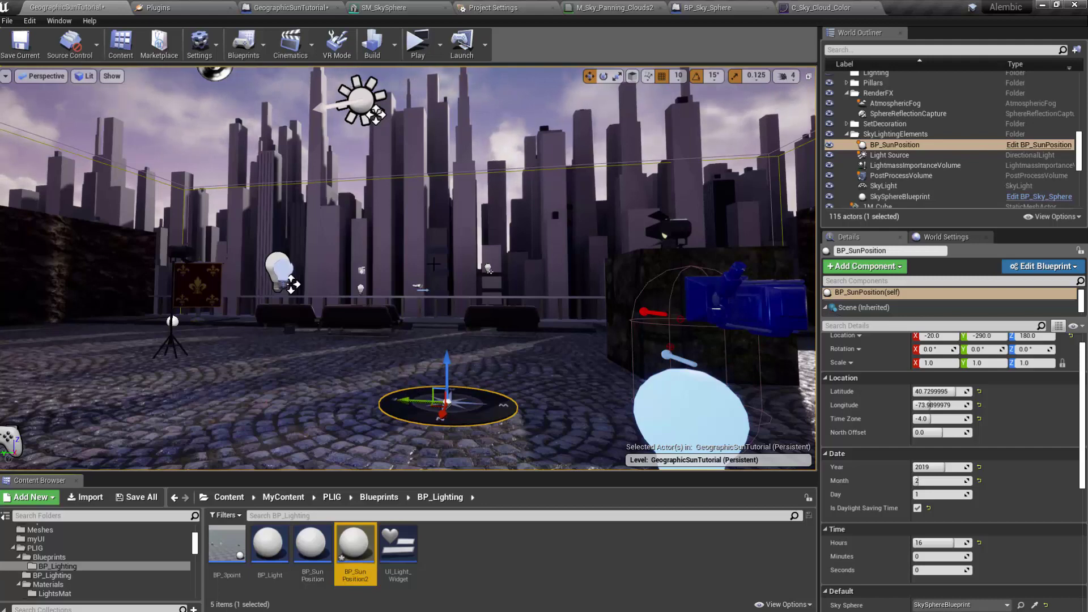
# Step: Select BP_SunPosition and set its Time Hours to 11, then to 23 for night
pyautogui.click(359, 99)
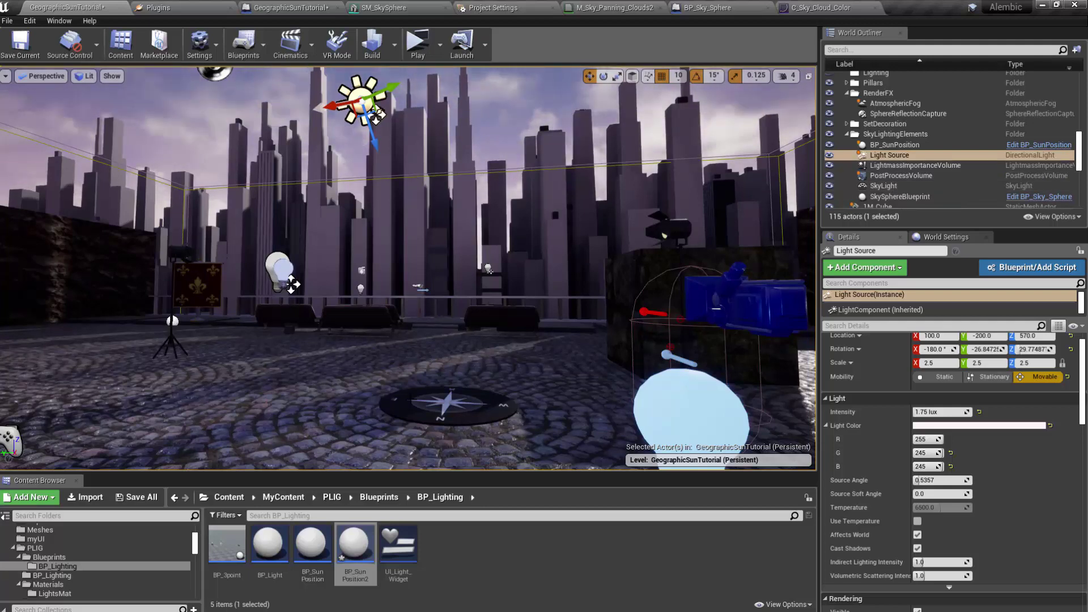
pyautogui.click(443, 404)
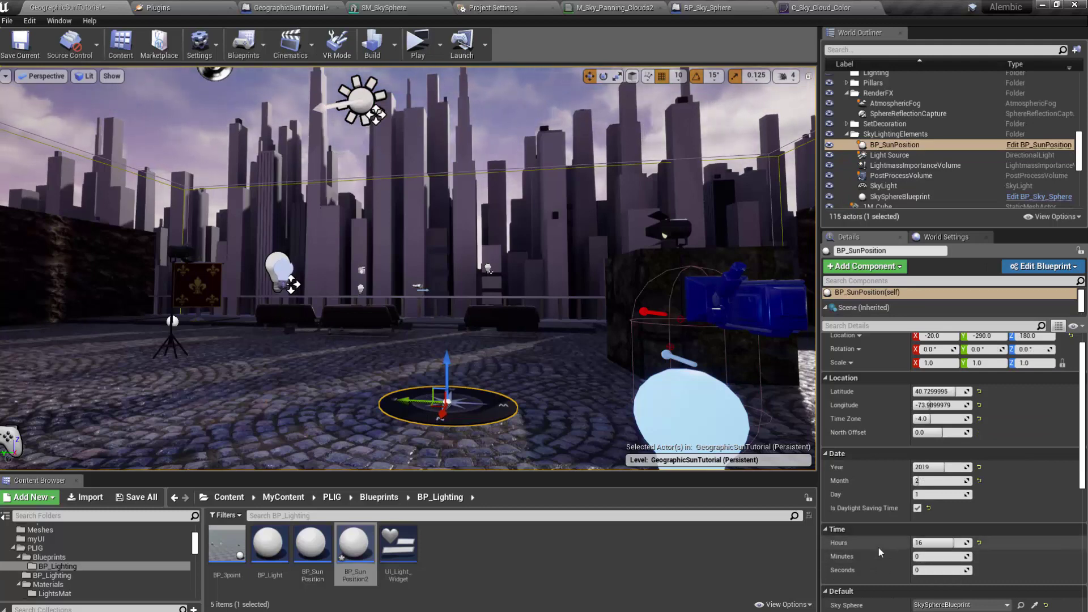
pyautogui.click(922, 543)
pyautogui.write('1')
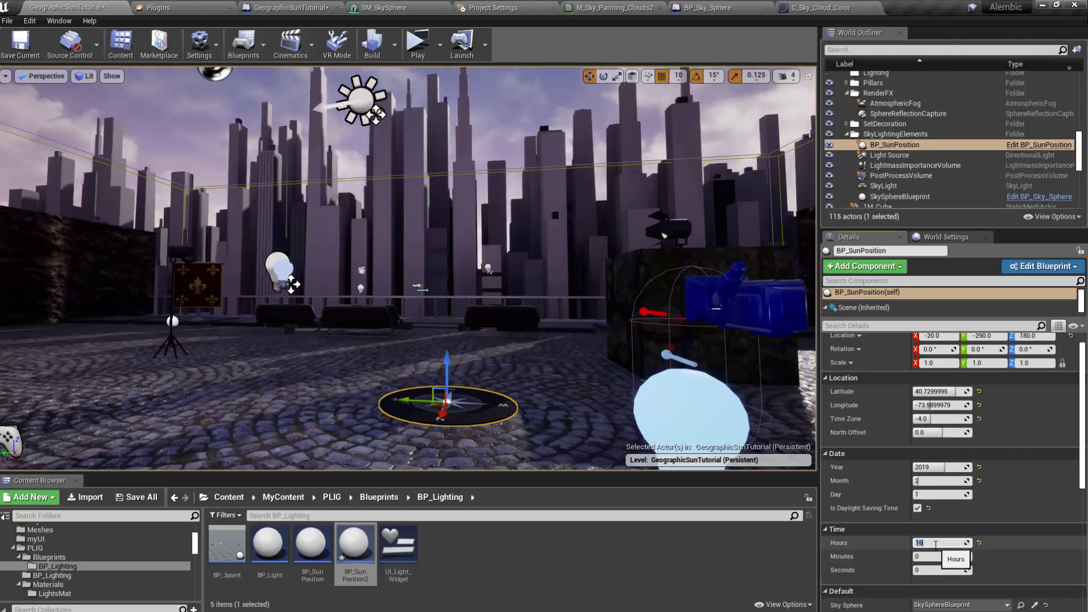
pyautogui.write('1')
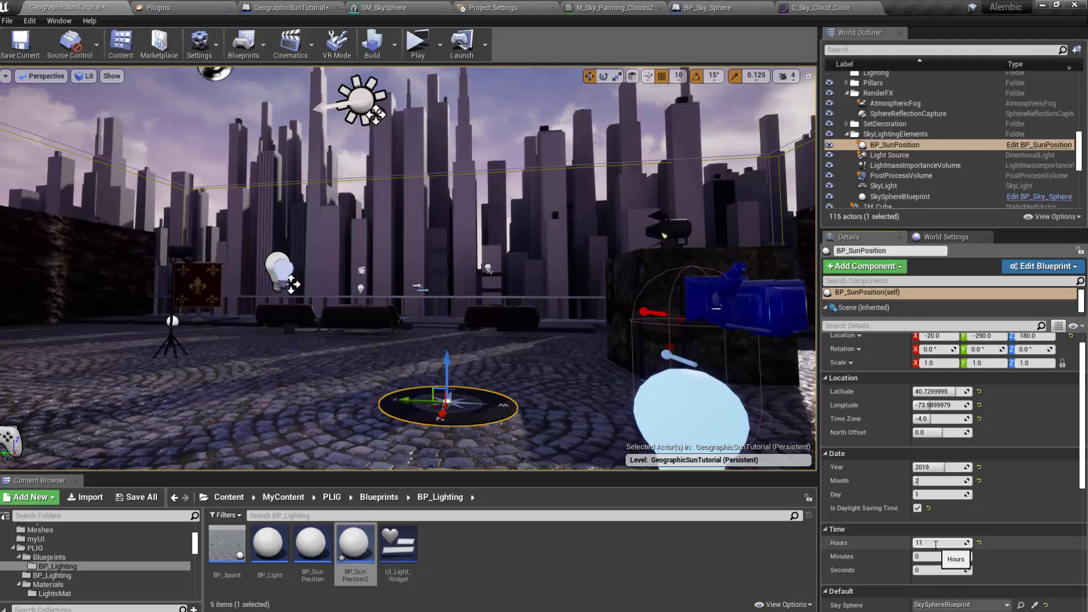
pyautogui.press('Return')
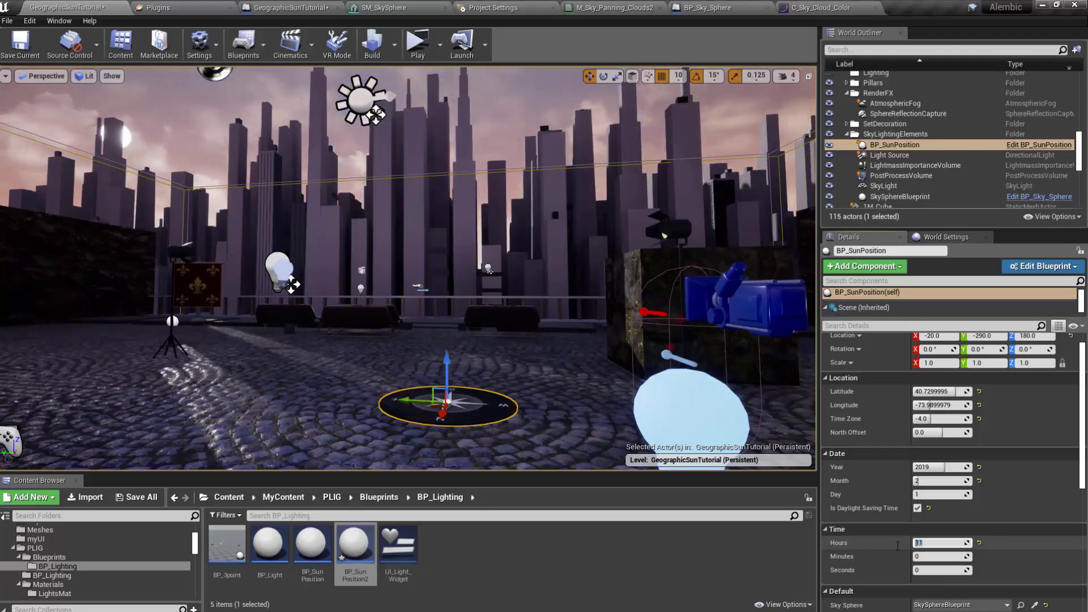
pyautogui.write('23')
pyautogui.press('Return')
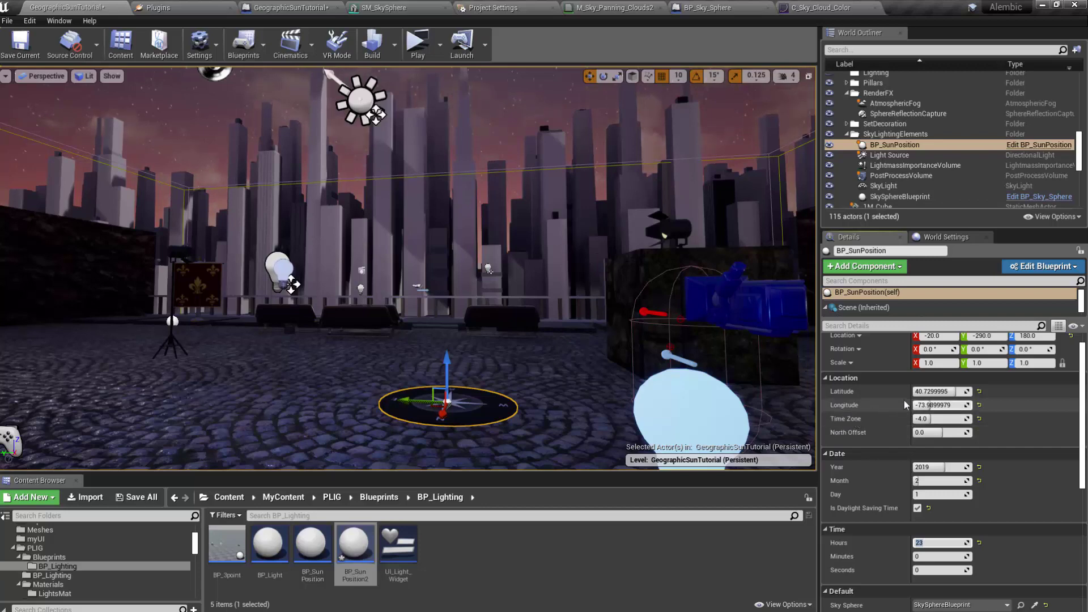
pyautogui.click(261, 49)
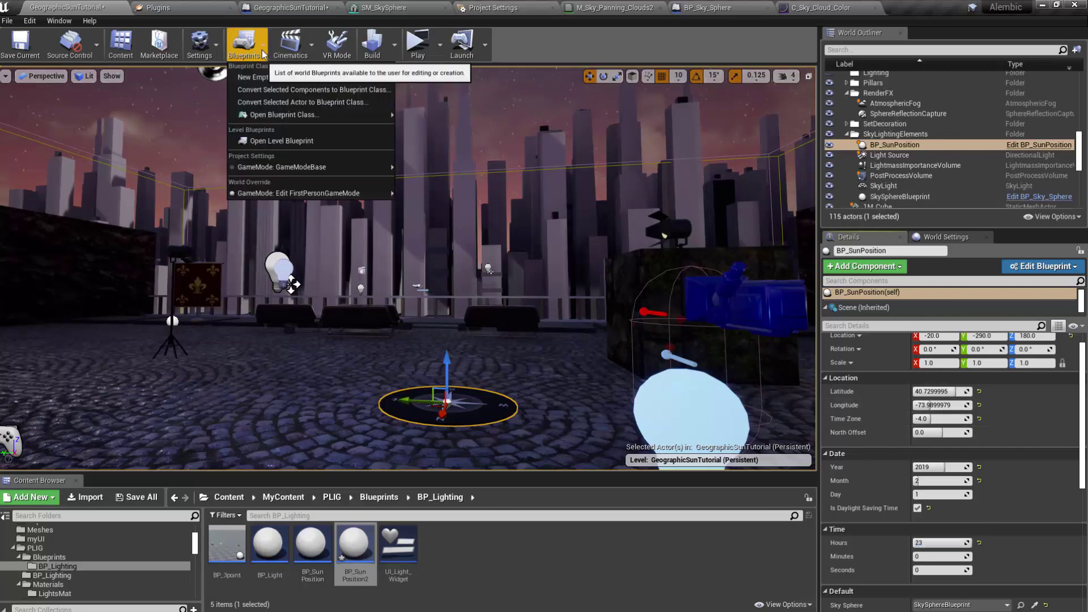
pyautogui.click(201, 50)
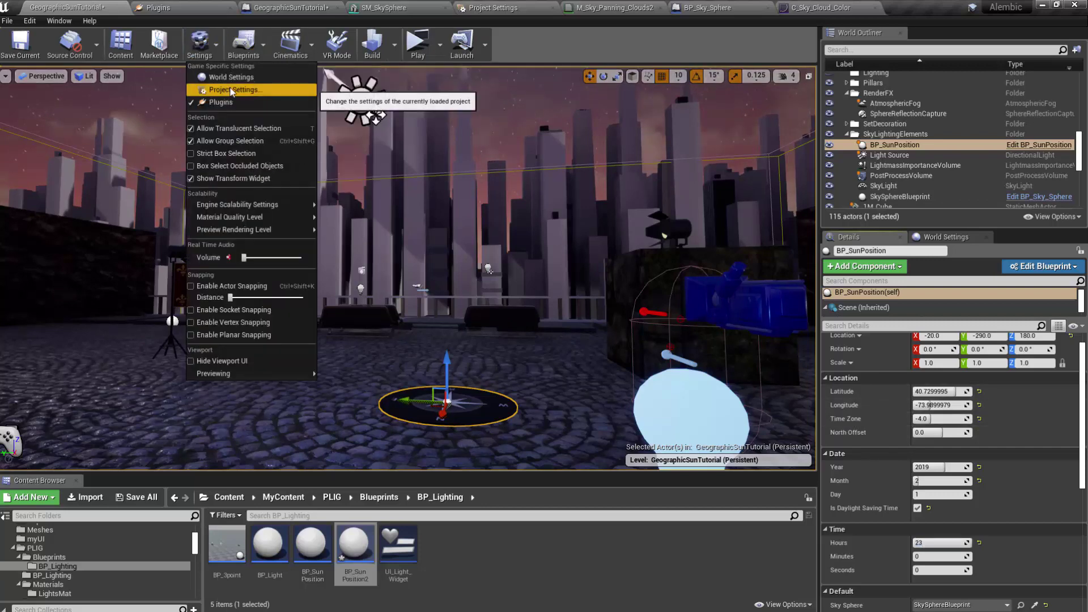
pyautogui.click(231, 91)
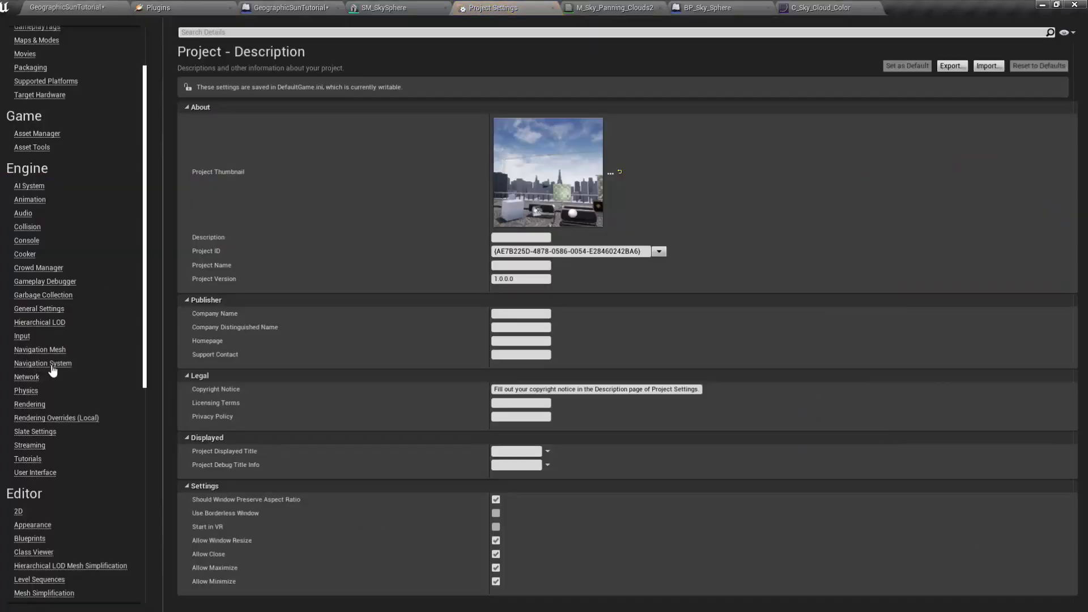
pyautogui.click(35, 405)
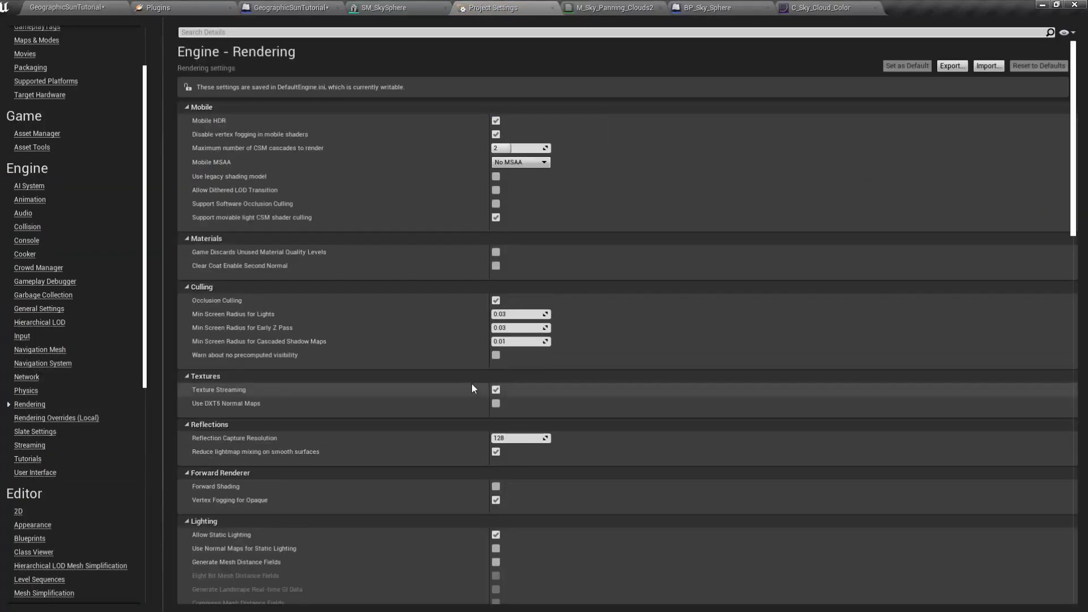
pyautogui.scroll(-10, 437, 380)
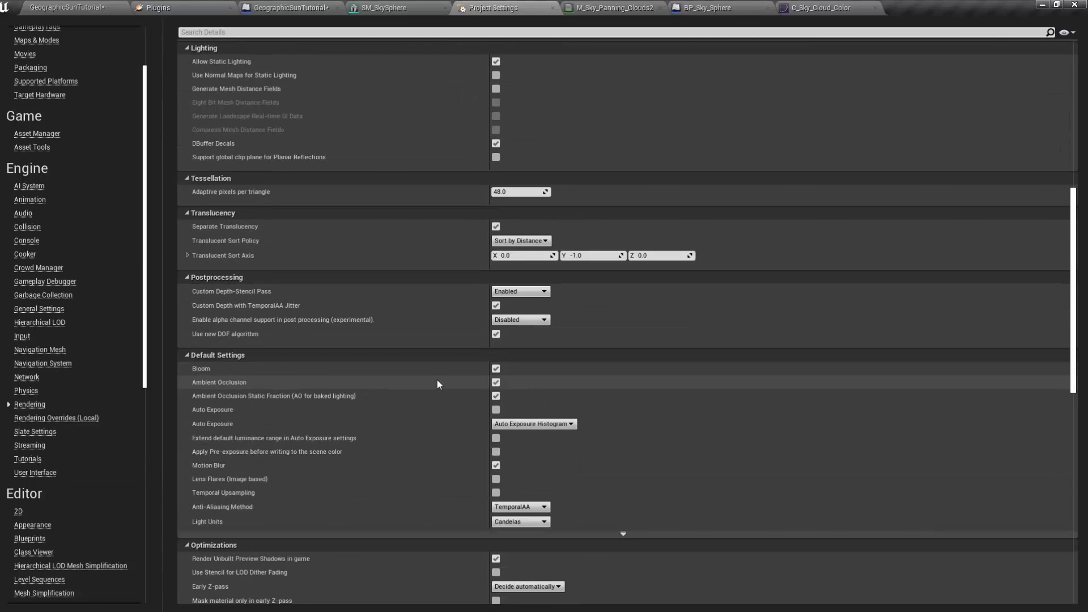
pyautogui.scroll(-3, 437, 385)
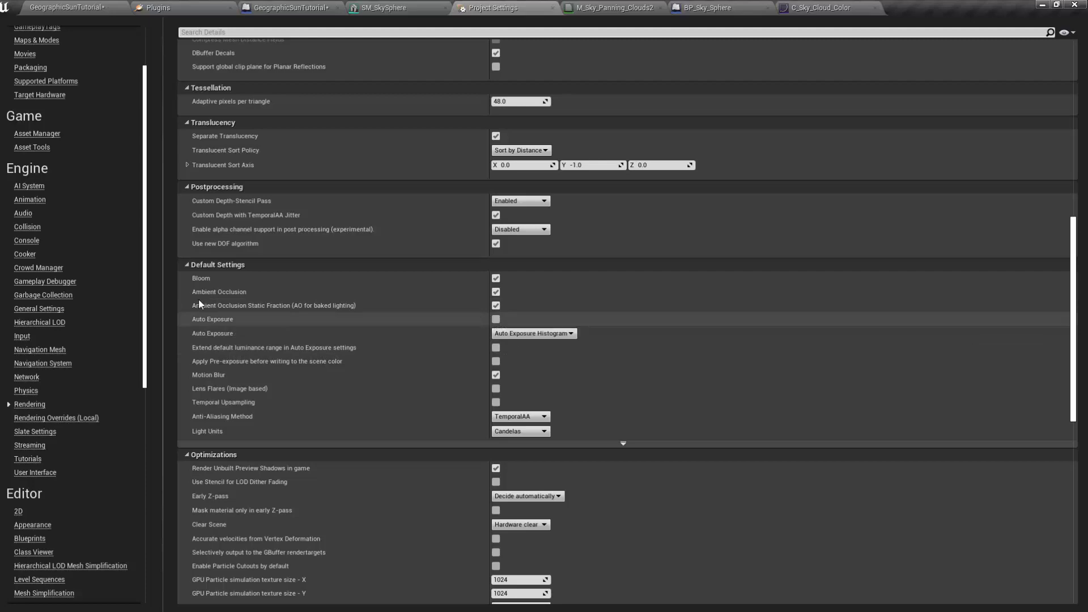
pyautogui.click(64, 5)
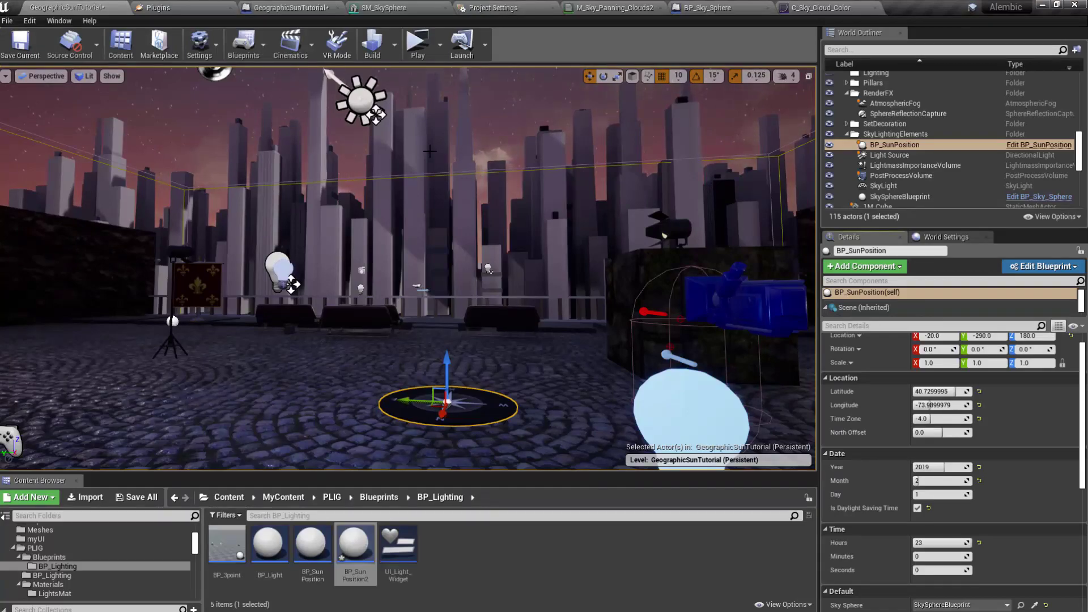
# Step: In Chrome, open the Geo Locations map and view the New York, Grand Canyon and San Francisco pins
pyautogui.hotkey('alt', 'Tab')
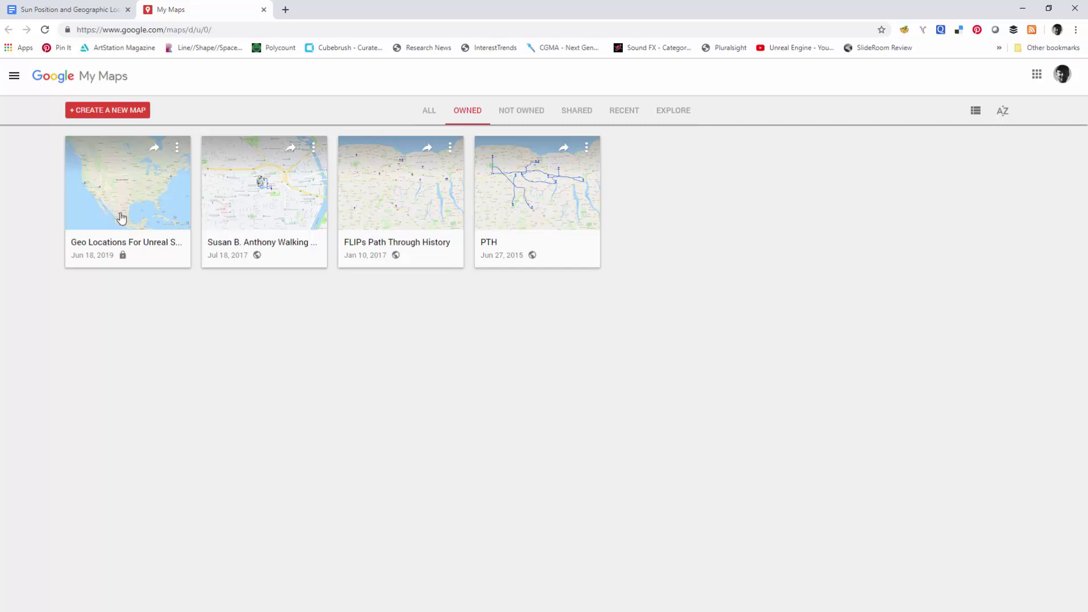
pyautogui.click(139, 189)
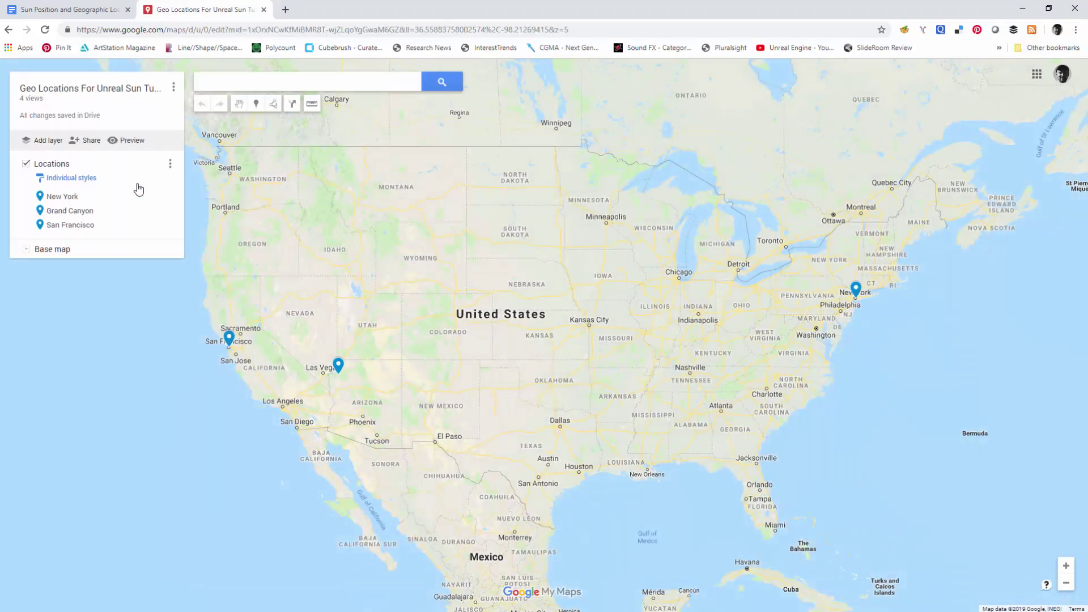
pyautogui.click(63, 196)
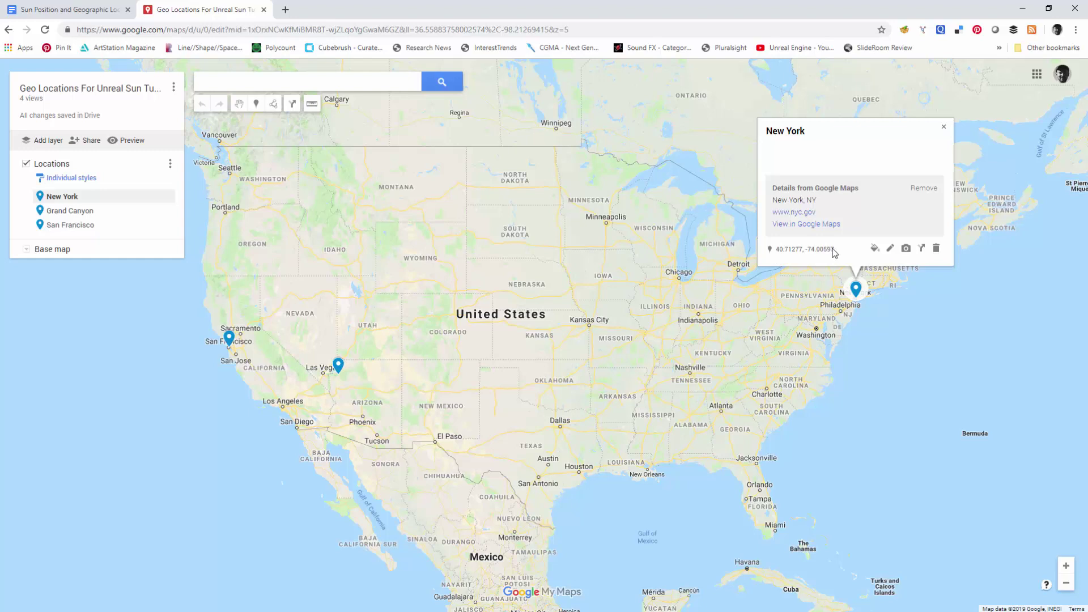
pyautogui.click(79, 211)
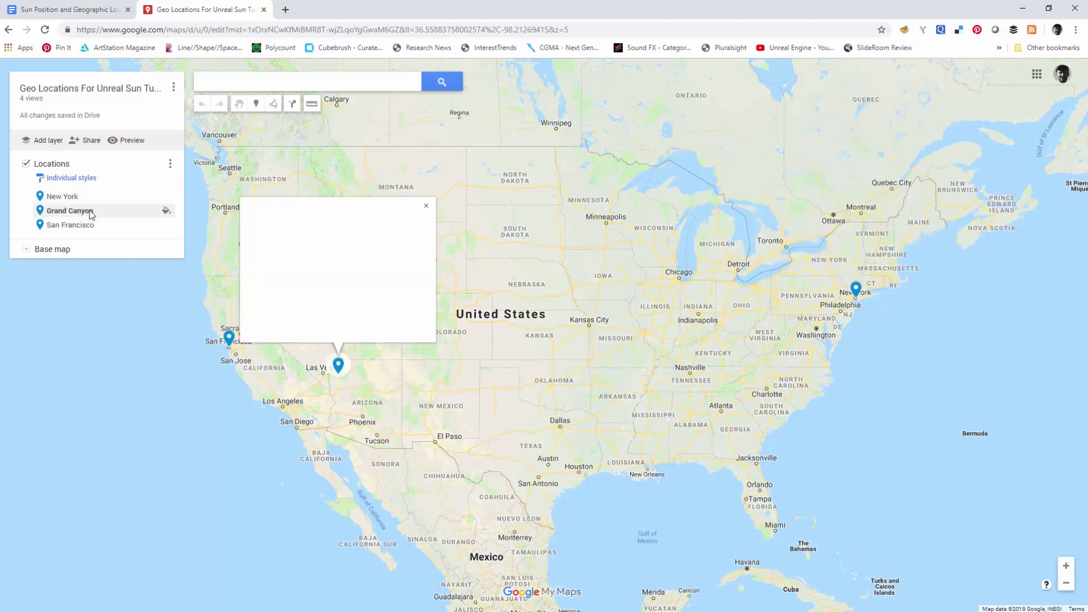
pyautogui.click(79, 225)
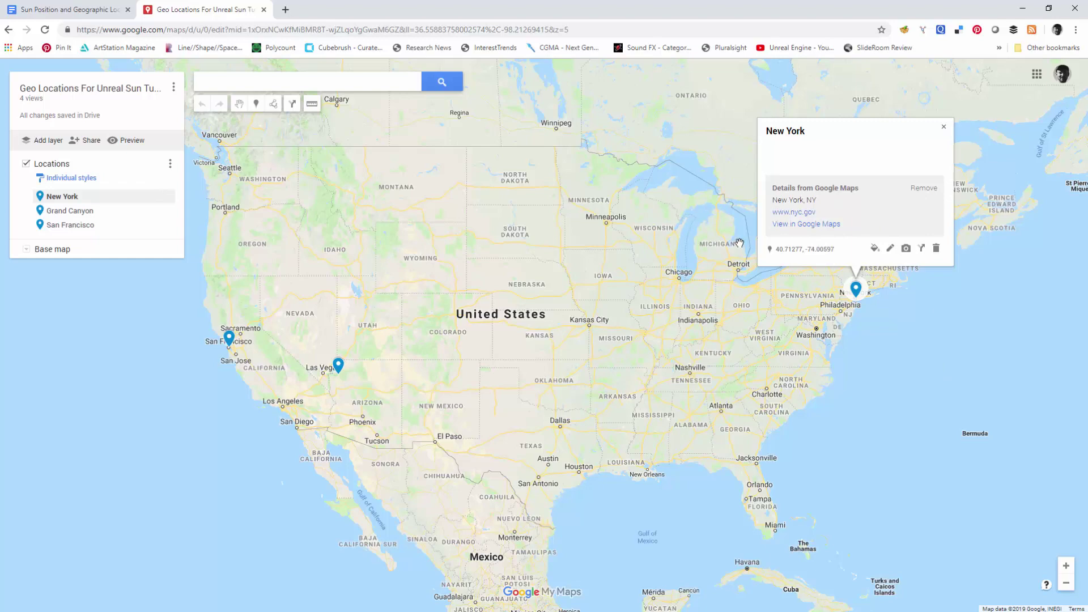
# Step: From the tutorial notes, open the worldtimeserver Time Zones page and scroll to North America
pyautogui.click(43, 10)
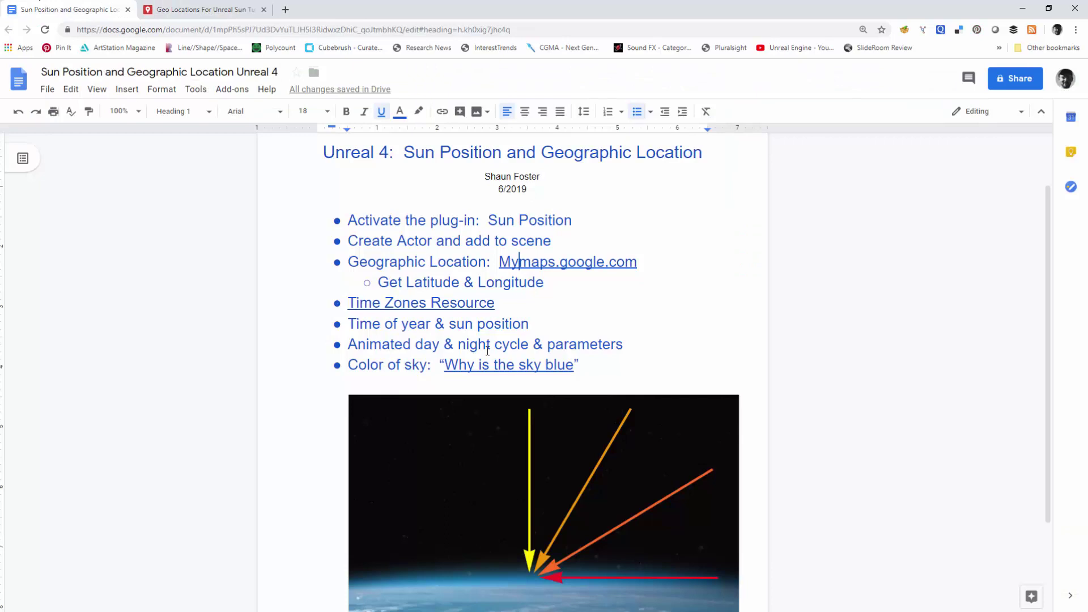
pyautogui.click(466, 308)
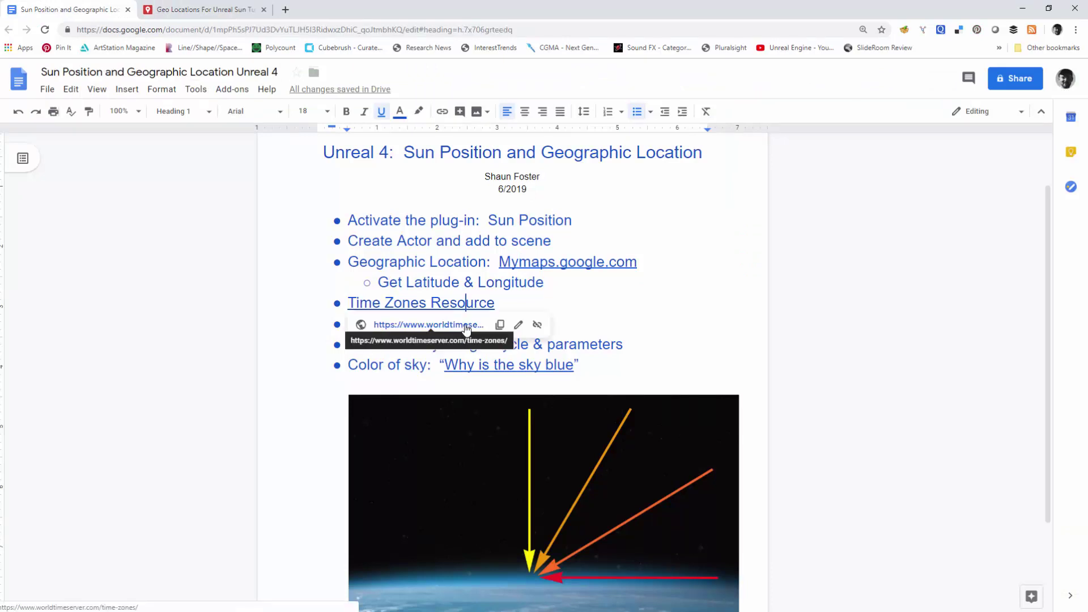
pyautogui.click(465, 326)
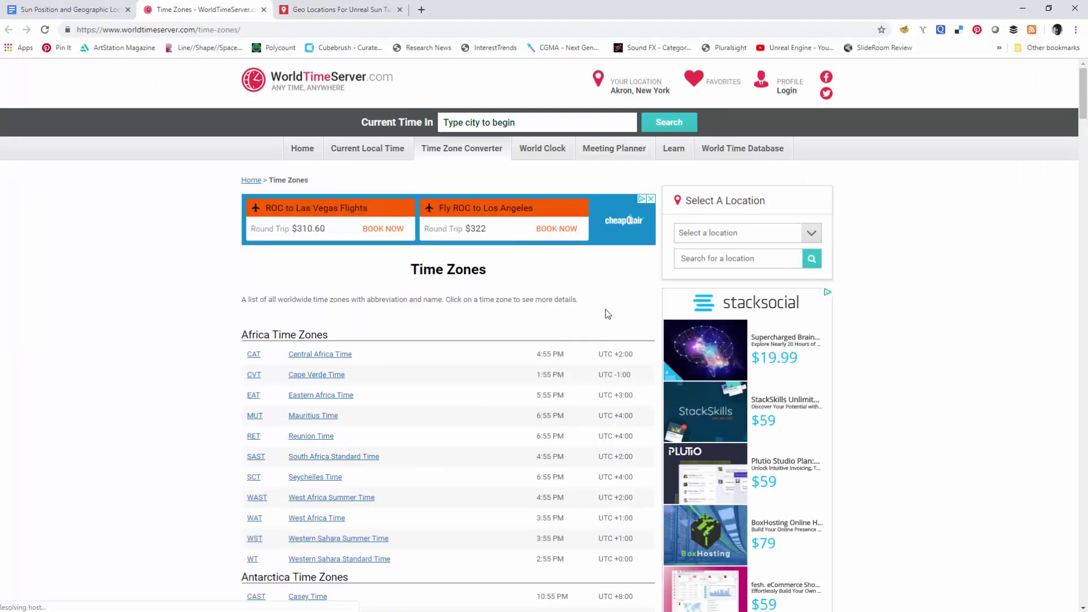
pyautogui.moveTo(1083, 94); pyautogui.dragTo(1081, 383)
pyautogui.scroll(-5, 968, 450)
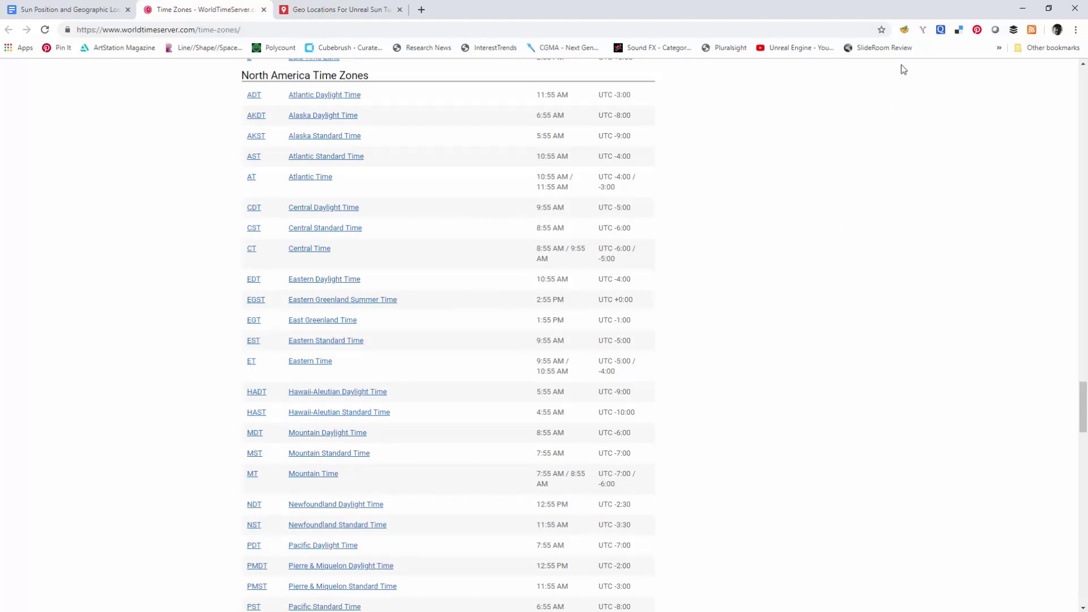
# Step: Back in Unreal, review BP_SunPosition's Location values, then select the SkySphereBlueprint in the viewport
pyautogui.click(1024, 9)
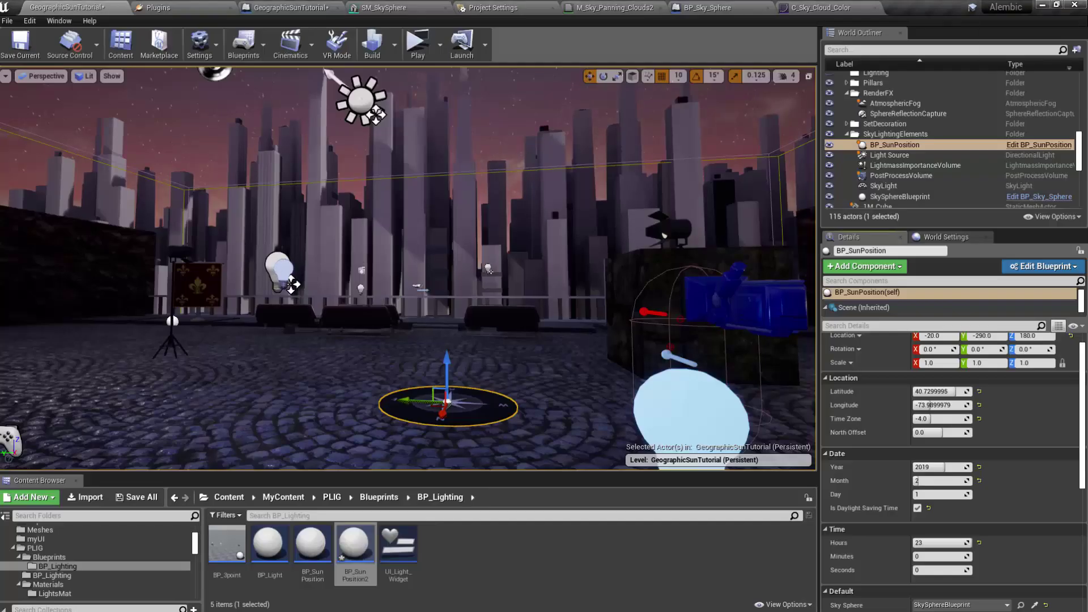
pyautogui.scroll(-1, 894, 464)
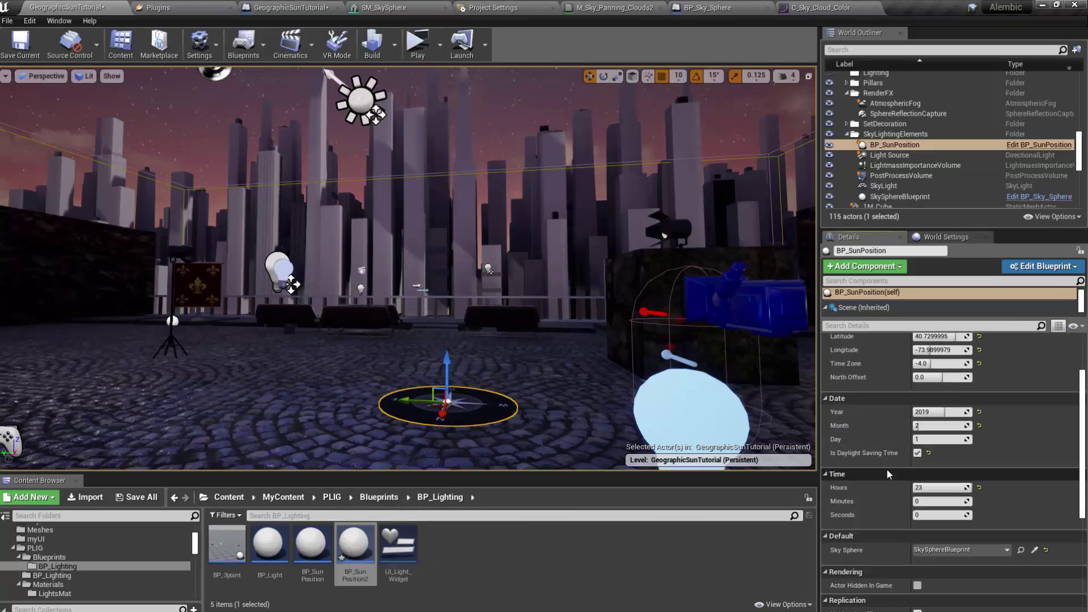
pyautogui.scroll(1, 894, 464)
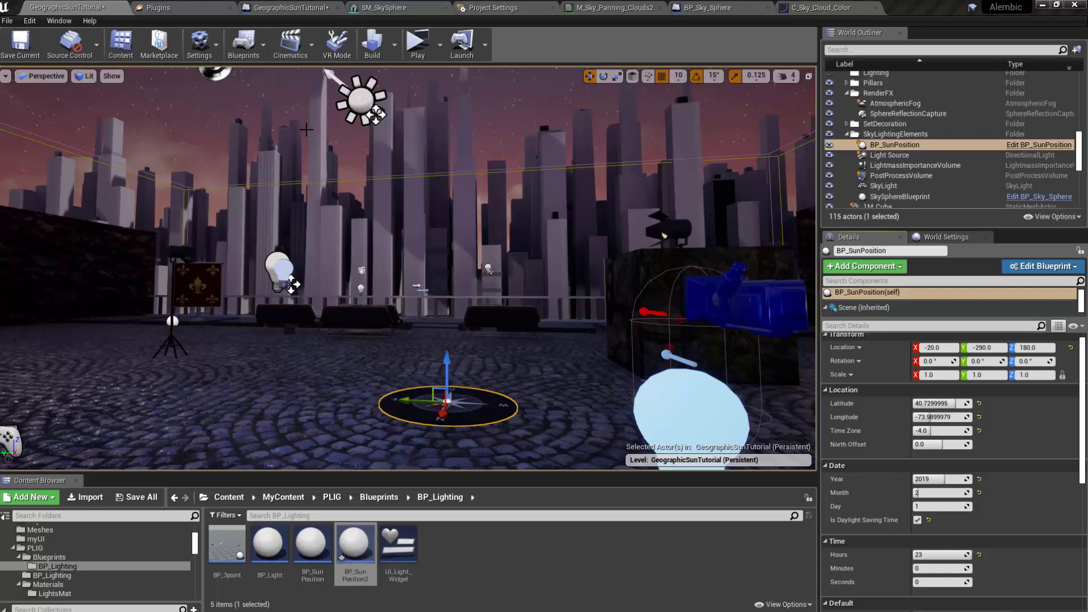
pyautogui.click(207, 110)
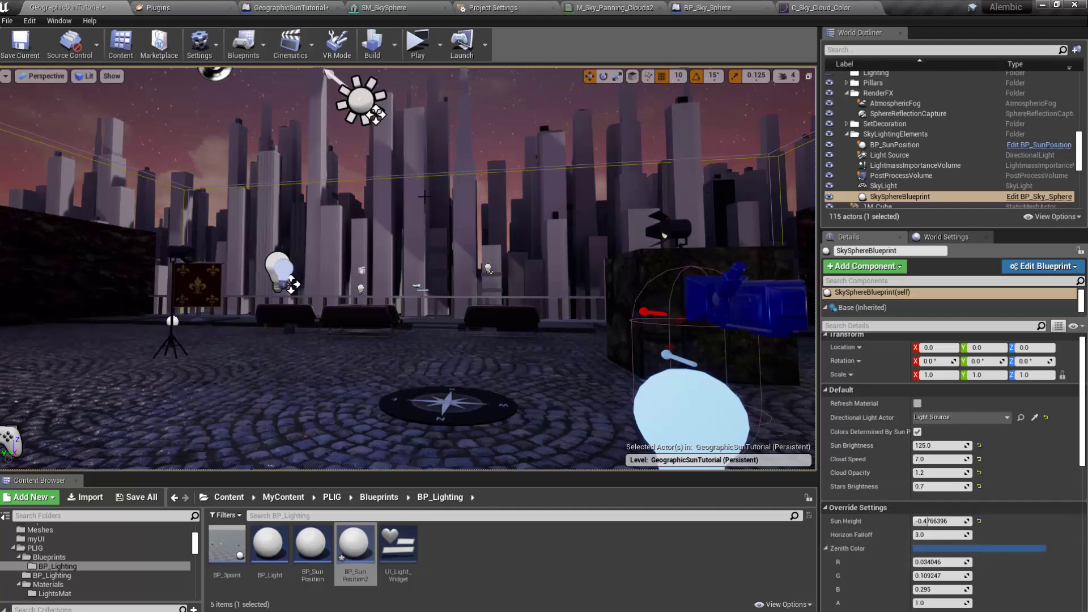
# Step: Set BP_SunPosition's Hours to 12 for midday light and select the sky sphere to check Sun Height
pyautogui.click(448, 404)
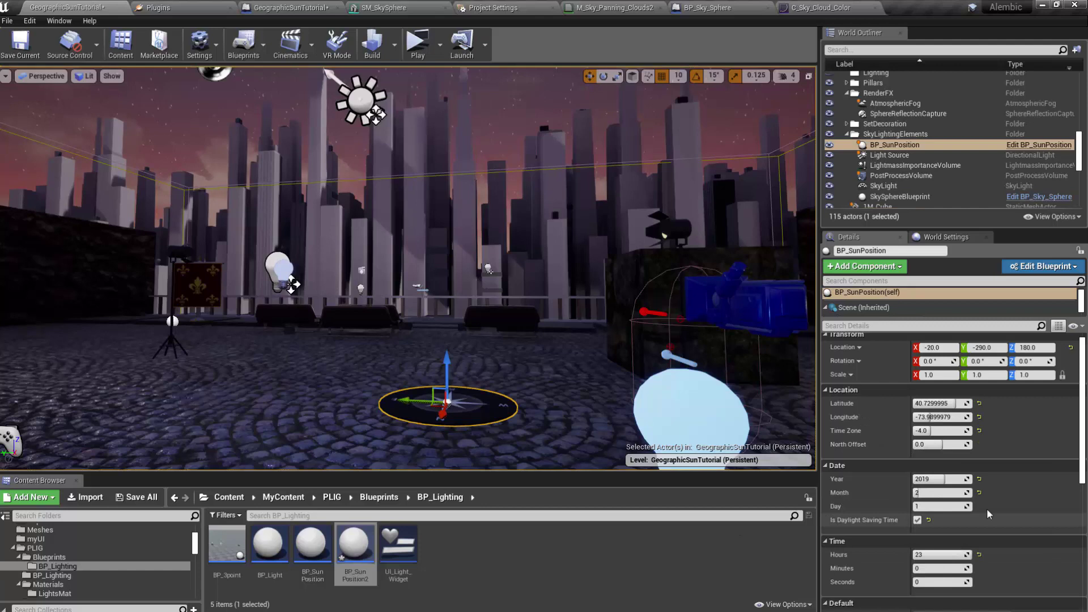
pyautogui.click(934, 558)
pyautogui.write('11')
pyautogui.press('Tab')
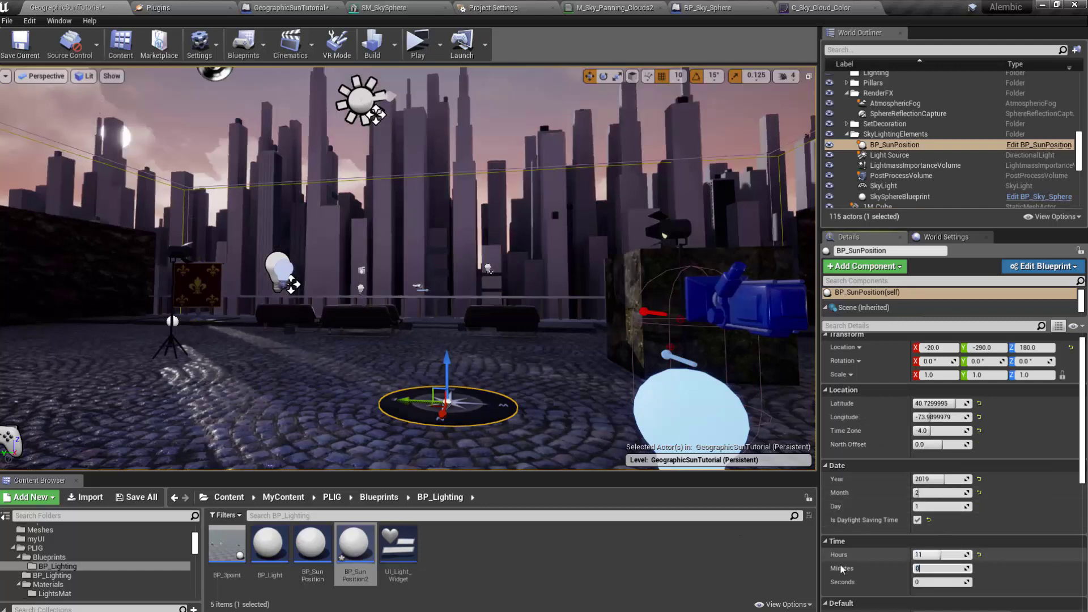
pyautogui.click(945, 556)
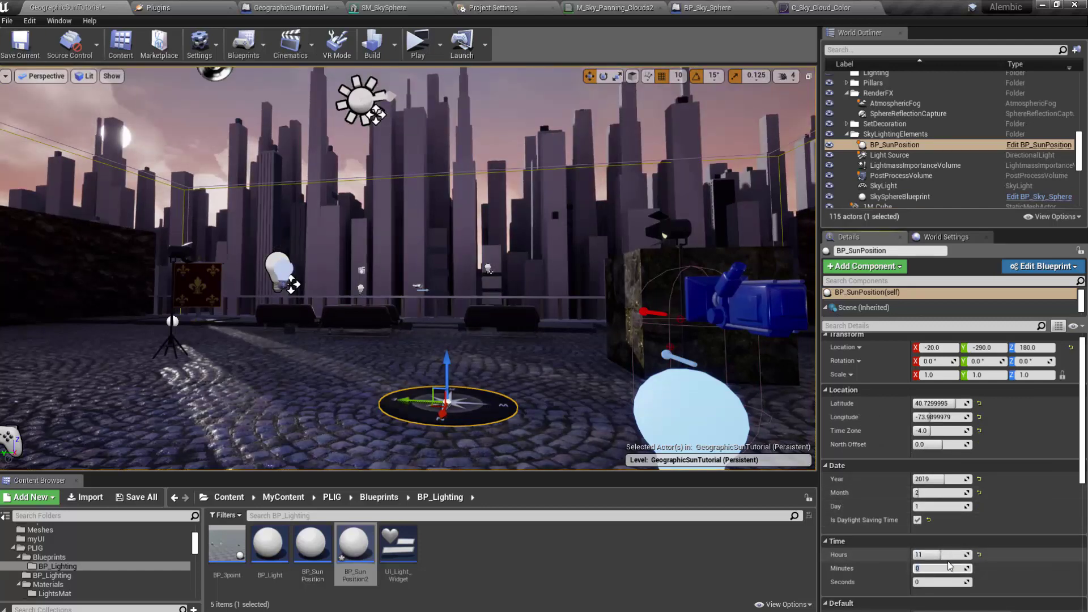
pyautogui.write('12')
pyautogui.press('Tab')
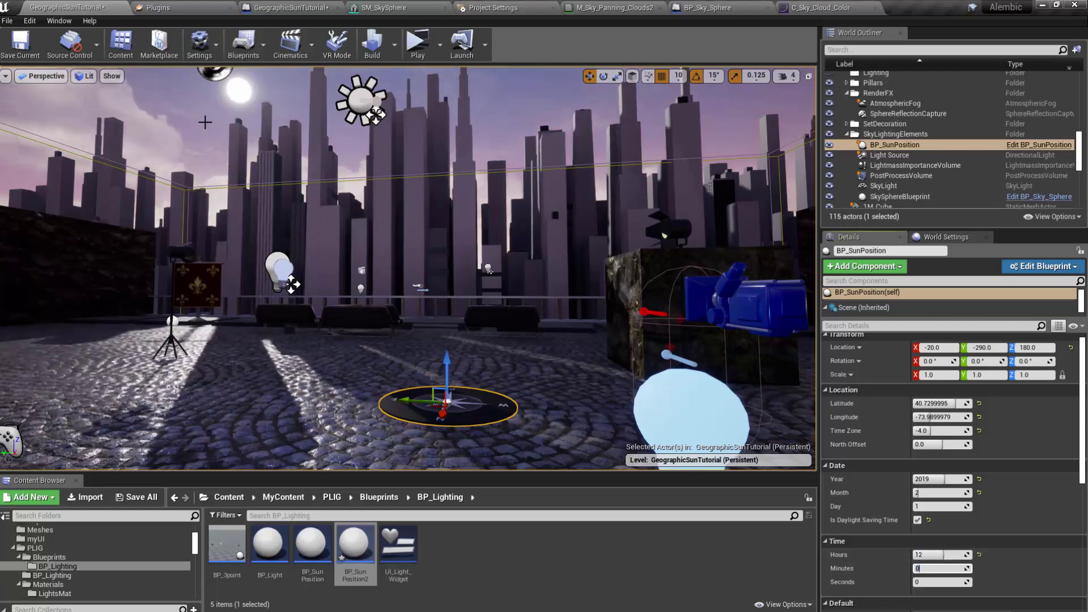
pyautogui.click(244, 90)
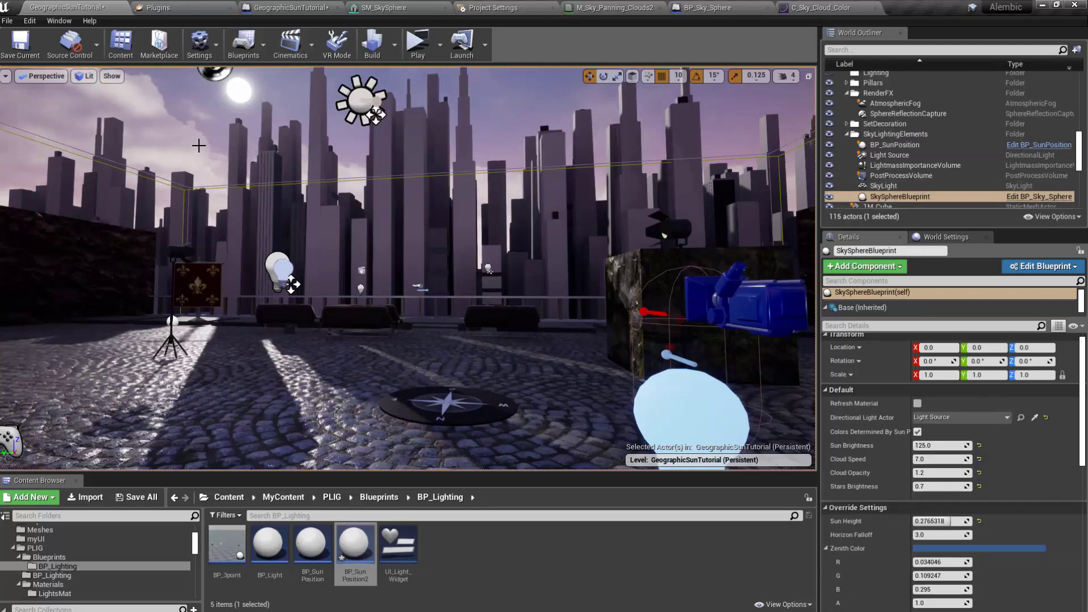
# Step: Browse to BP_Sky_Sphere in the EngineSky folder and select the C_Sky_Cloud_Color asset
pyautogui.hotkey('ctrl', 'b')
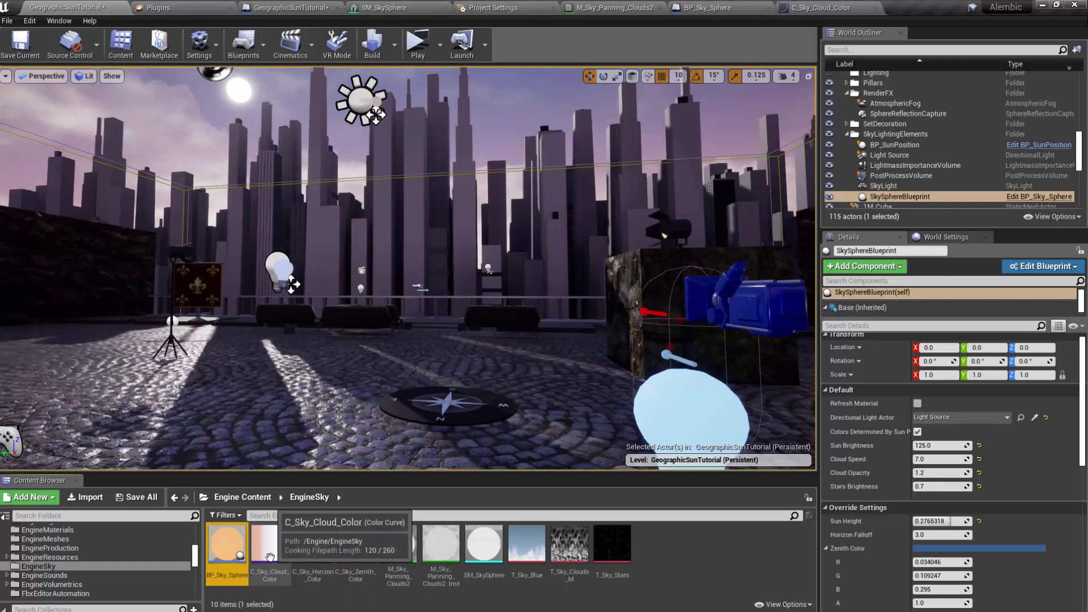
pyautogui.click(313, 544)
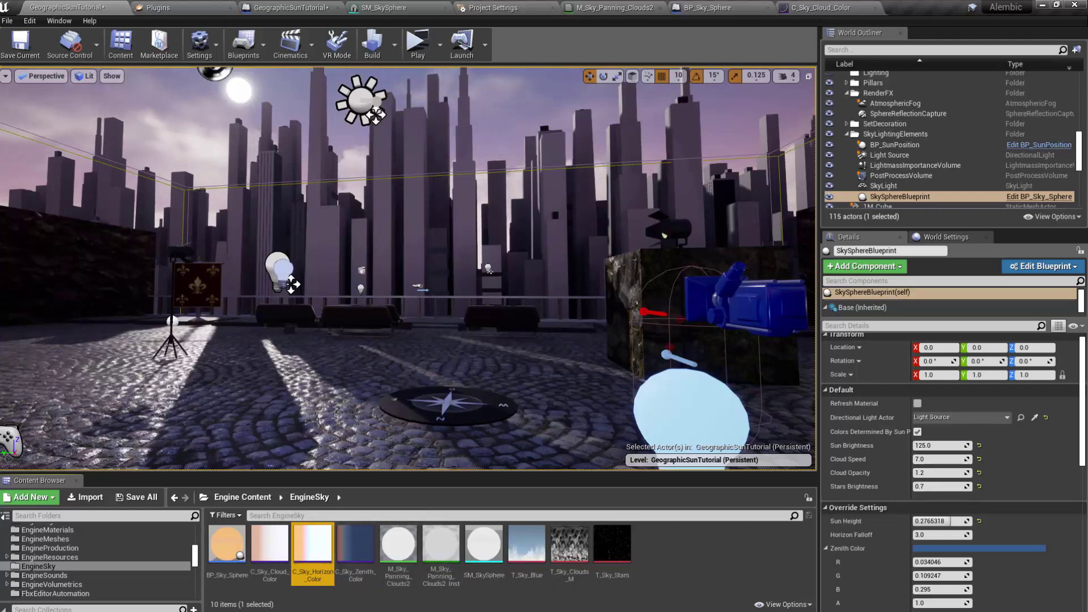
# Step: Open the M_Sky_Panning_Clouds2 sky material to look it over, then return to the level
pyautogui.doubleClick(398, 547)
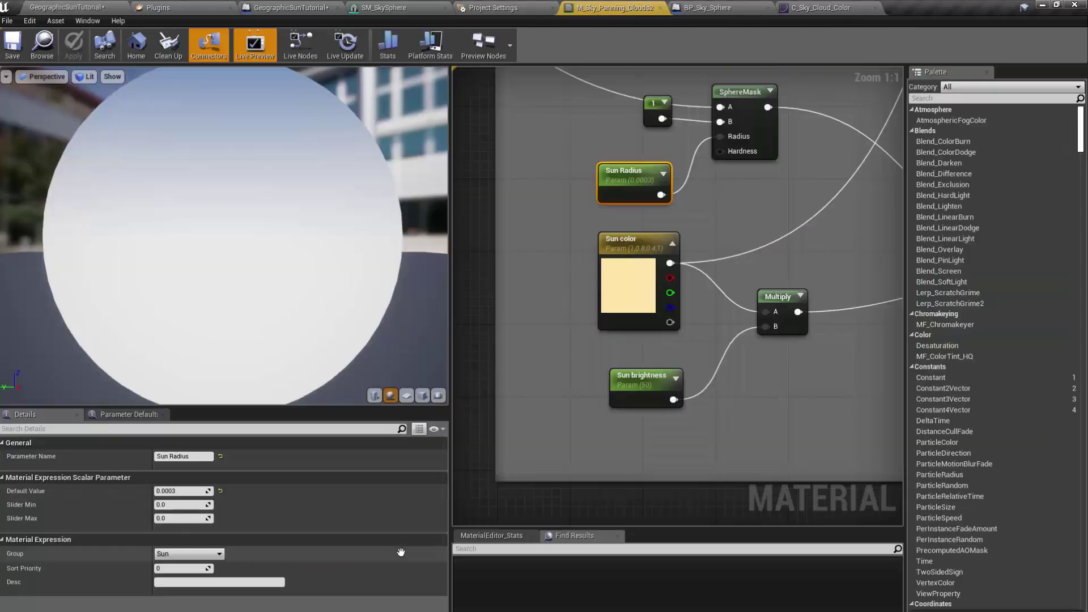
pyautogui.scroll(-1, 527, 258)
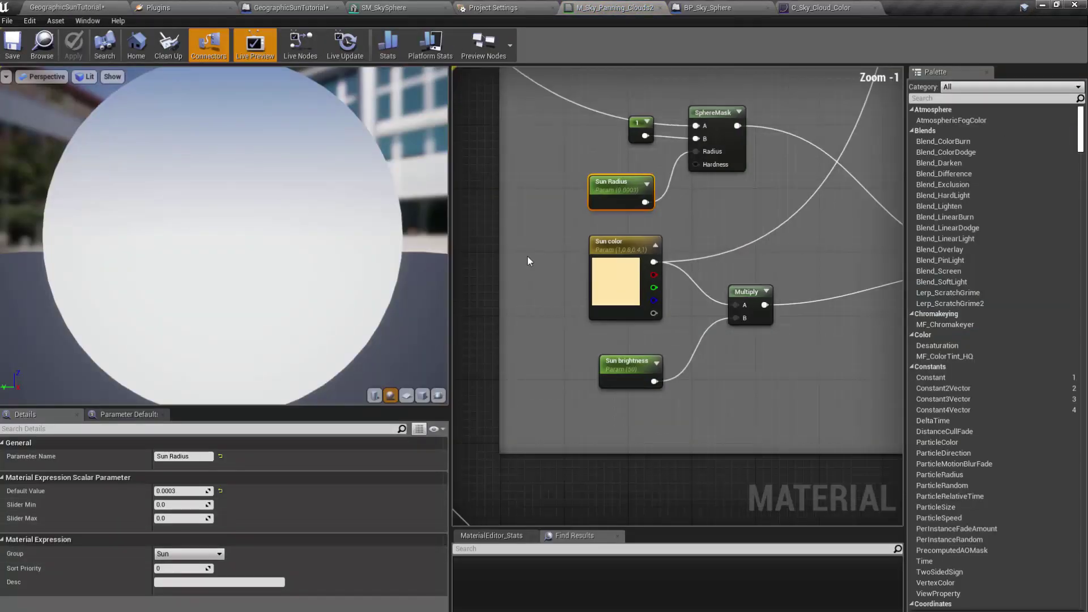
pyautogui.scroll(-2, 527, 255)
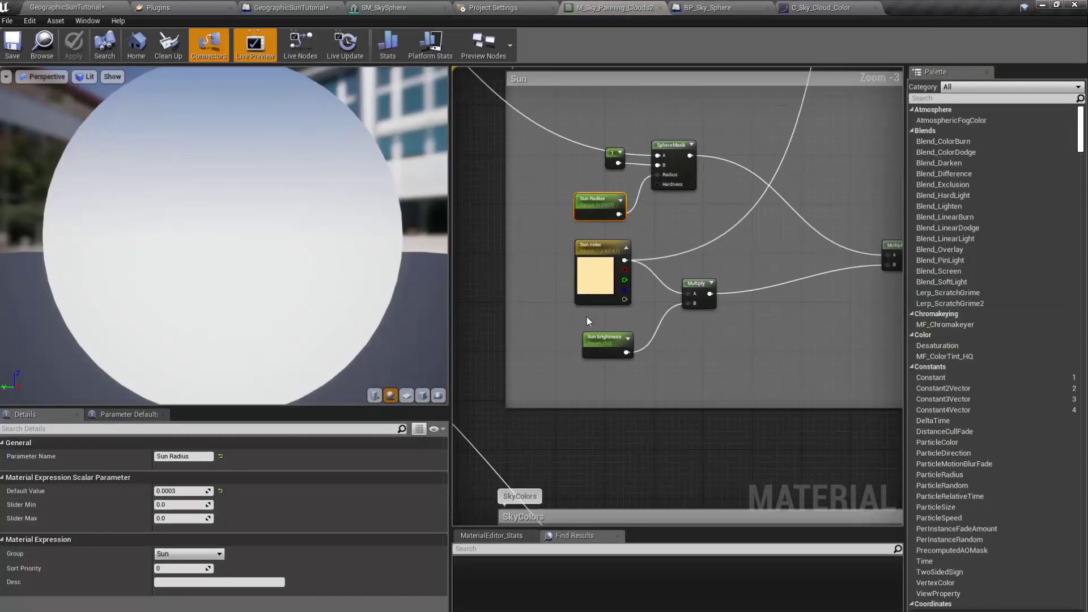
pyautogui.click(61, 7)
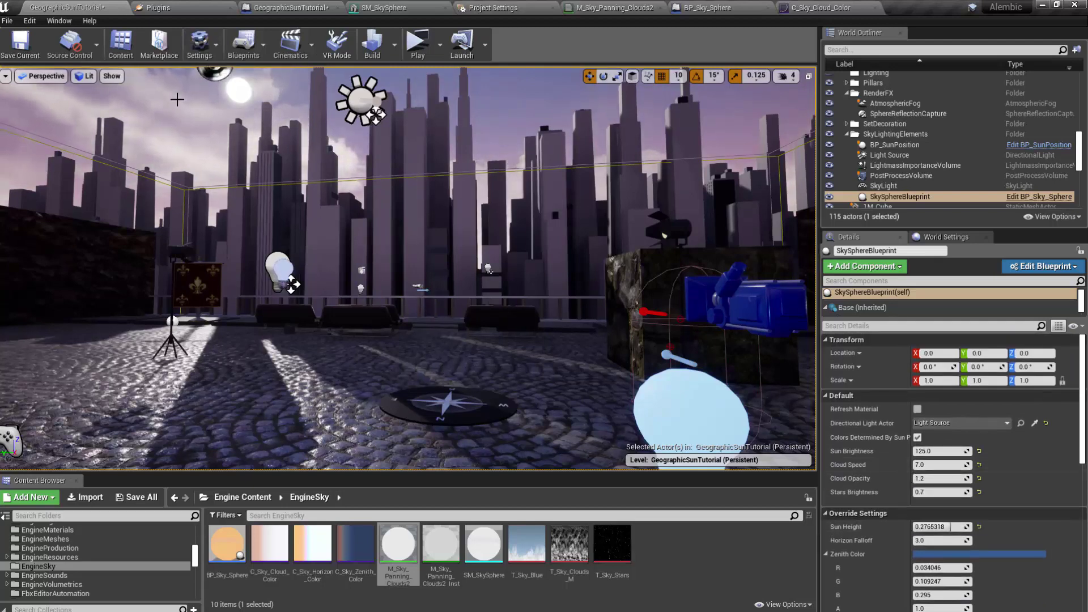
# Step: Change the material's Sun Radius default value from 0.0003 to 0.0007 and view the level
pyautogui.doubleClick(386, 551)
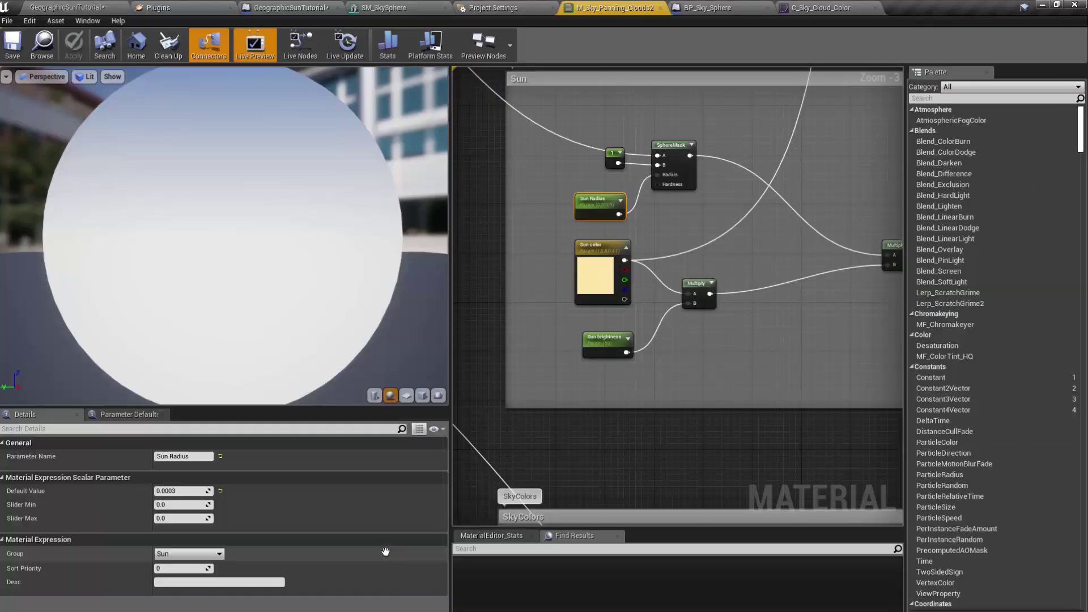
pyautogui.scroll(3, 561, 213)
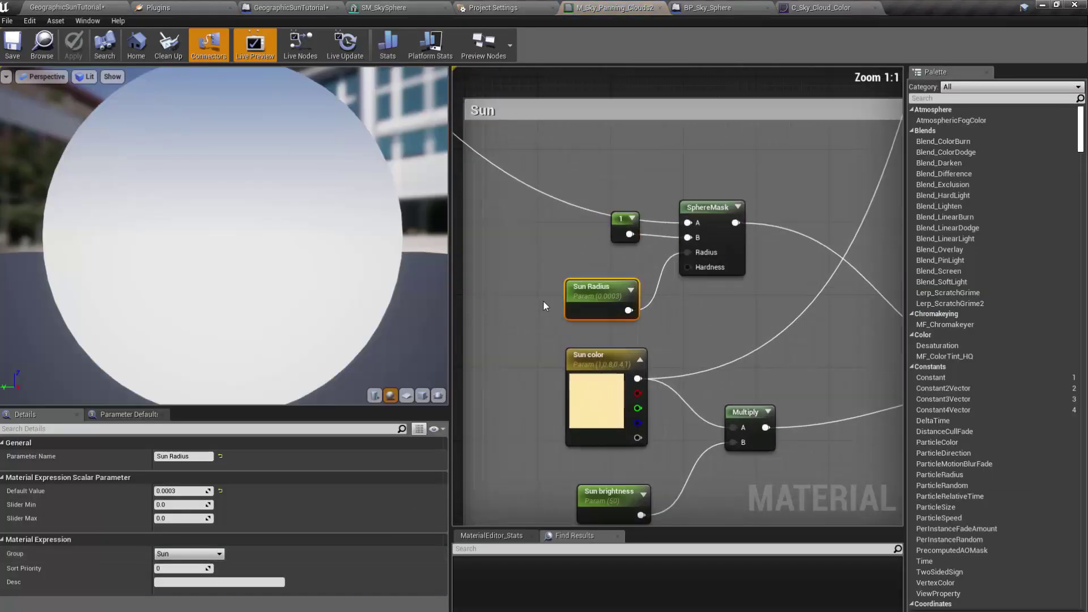
pyautogui.click(594, 287)
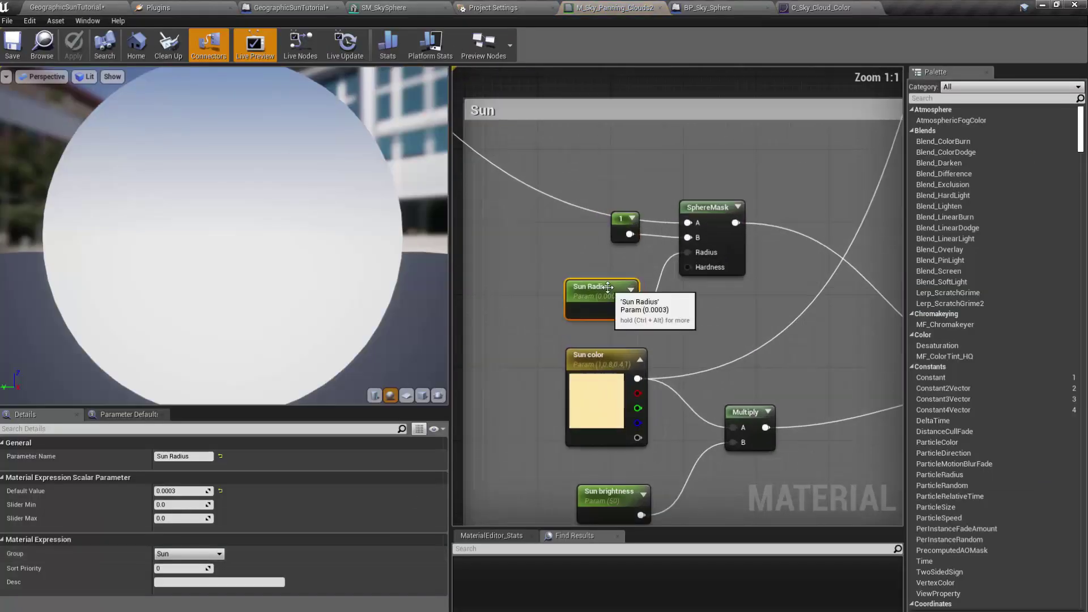
pyautogui.click(191, 491)
pyautogui.click(191, 491)
pyautogui.press('BackSpace')
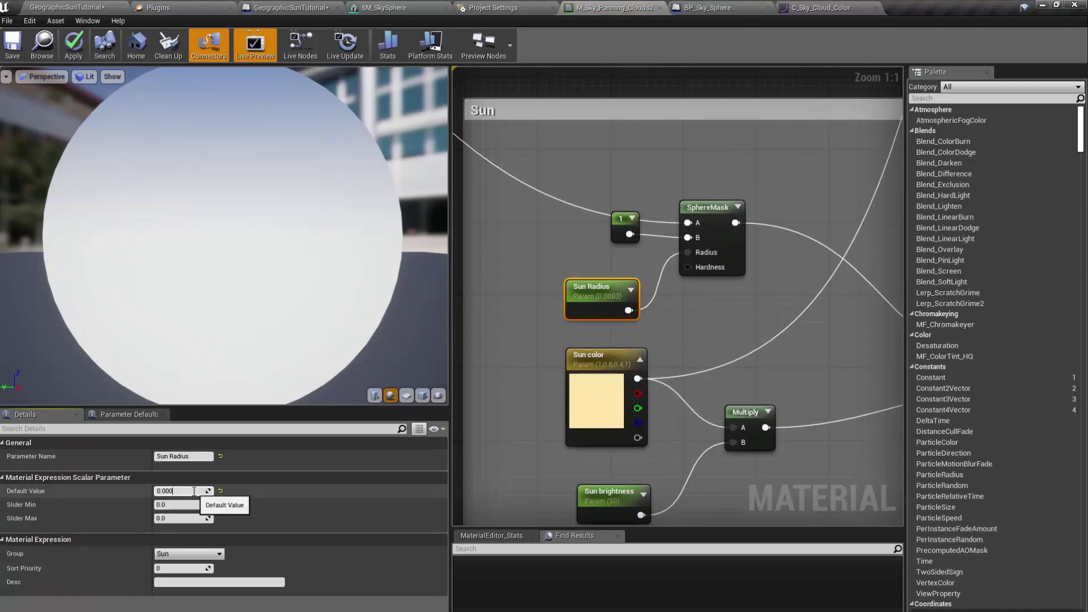
pyautogui.write('7')
pyautogui.press('Return')
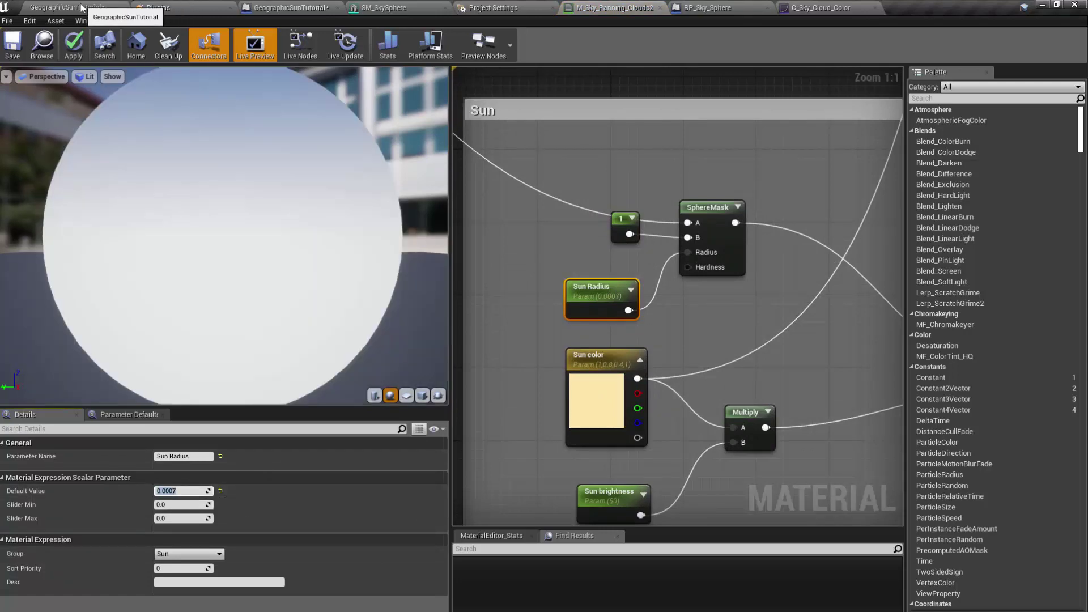
pyautogui.click(85, 8)
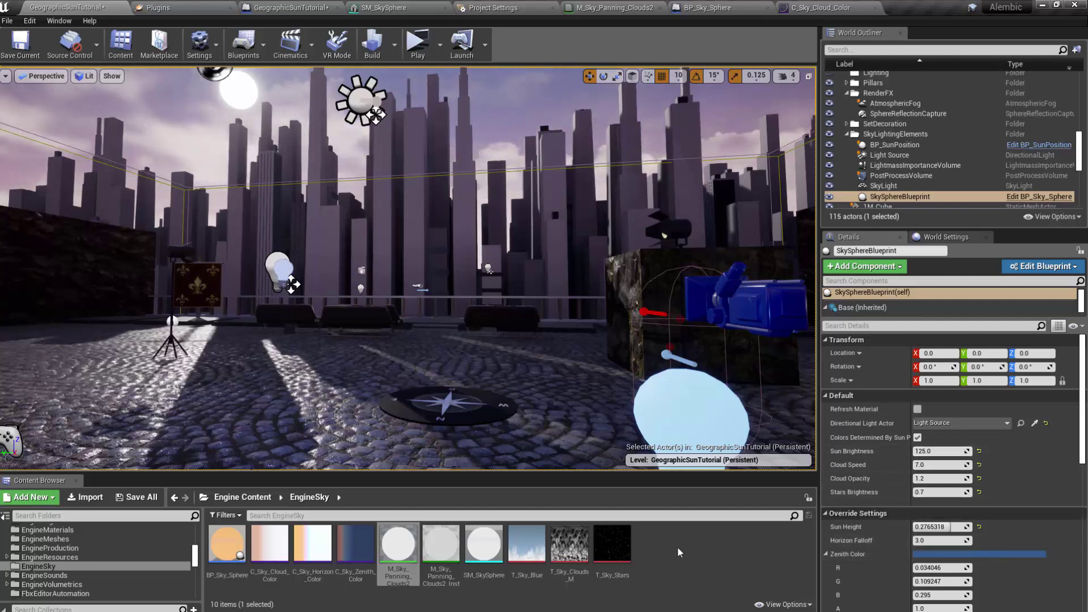
# Step: Tilt the viewport toward the sun and open the level blueprint's Event Graph
pyautogui.moveTo(345, 229); pyautogui.dragTo(336, 213, button='right')
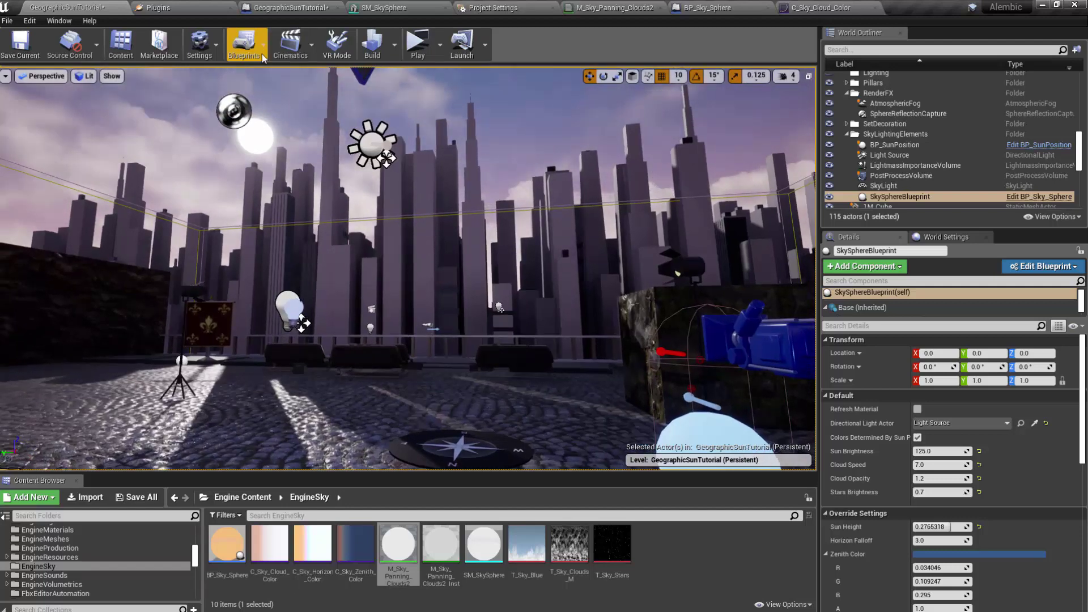
pyautogui.click(245, 45)
pyautogui.click(280, 140)
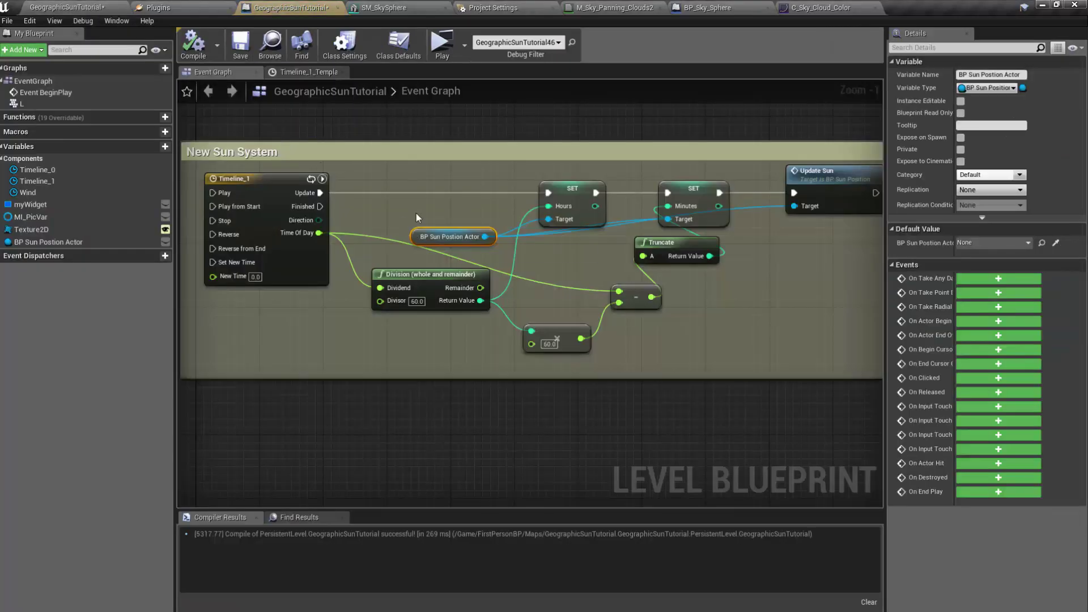
pyautogui.scroll(-3, 483, 285)
pyautogui.scroll(2, 430, 338)
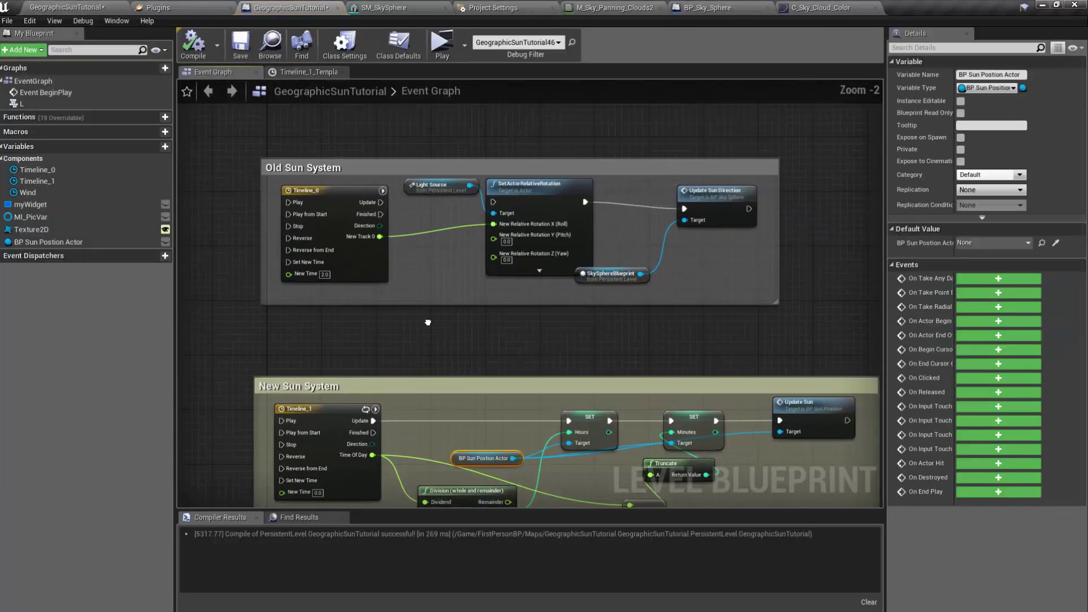
# Step: Pan to the Old Sun System group and select its Light Source node
pyautogui.moveTo(315, 154); pyautogui.dragTo(293, 205, button='right')
pyautogui.scroll(1, 293, 206)
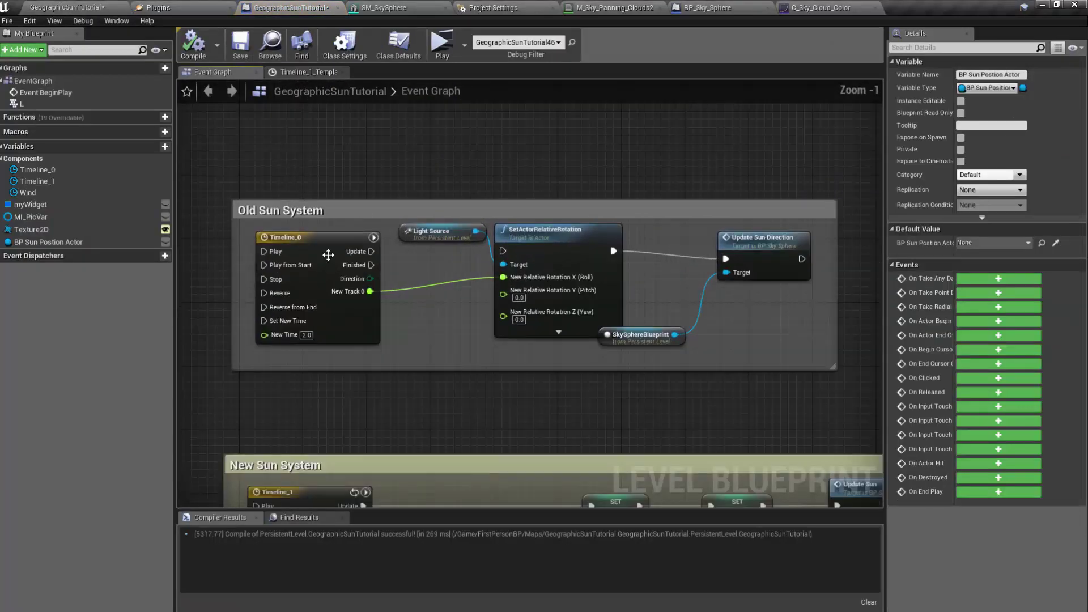
pyautogui.click(436, 234)
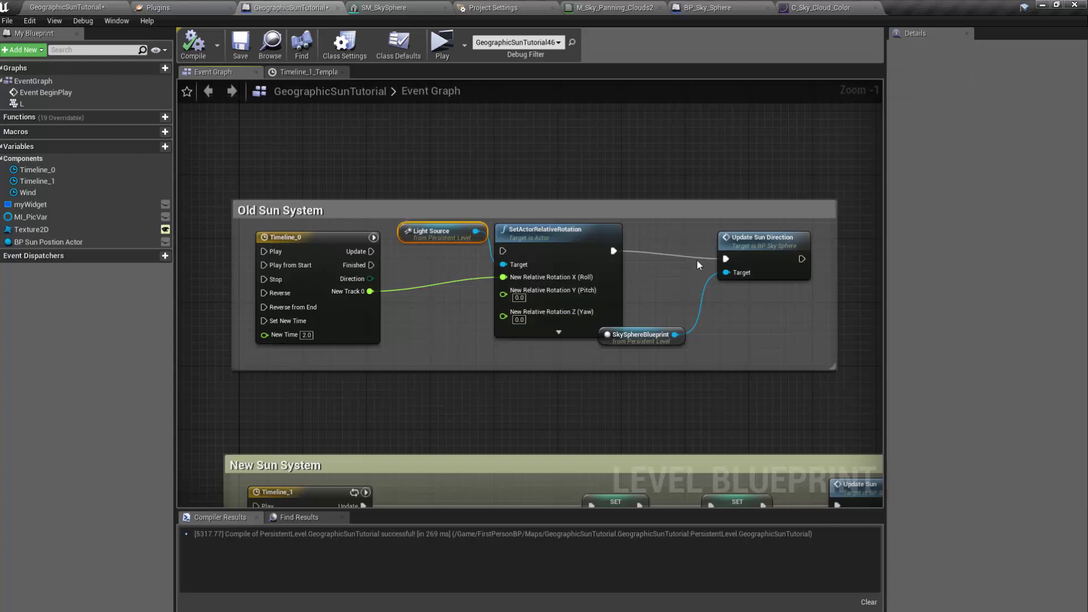
# Step: Pan past the New Sun System to frame the Get Sun Position Variable group up close
pyautogui.moveTo(528, 390); pyautogui.dragTo(510, 106, button='right')
pyautogui.scroll(-1, 507, 156)
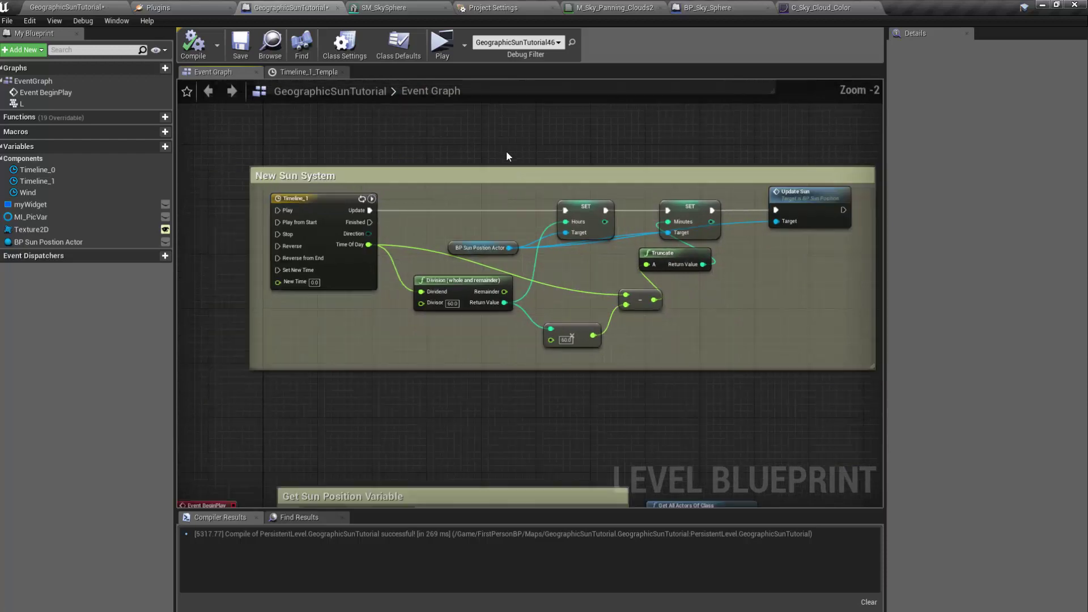
pyautogui.moveTo(508, 156); pyautogui.dragTo(493, 95, button='right')
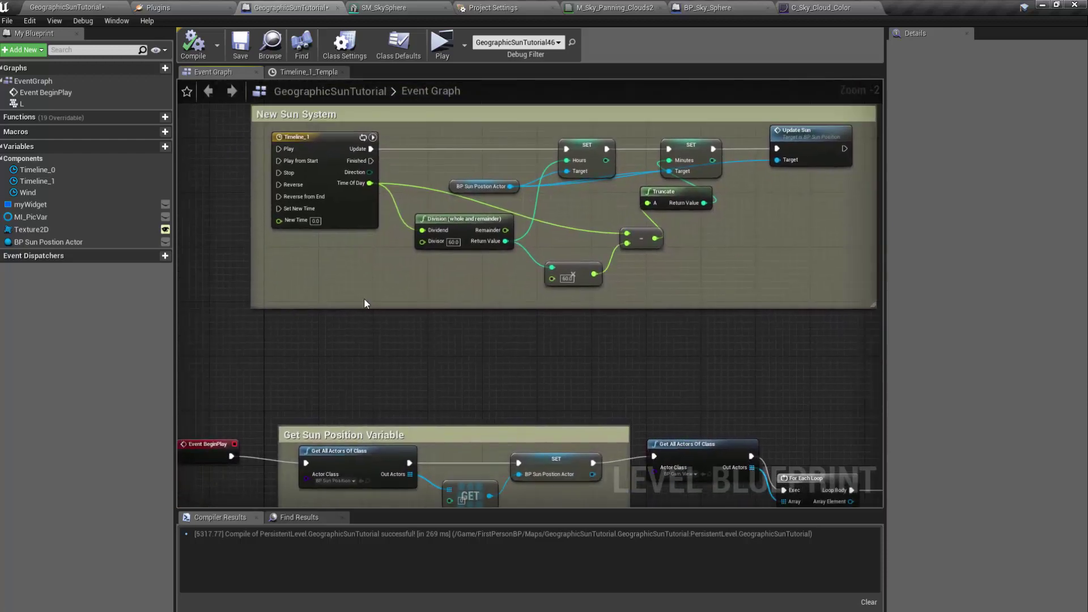
pyautogui.moveTo(364, 304); pyautogui.dragTo(364, 100, button='right')
pyautogui.scroll(2, 390, 273)
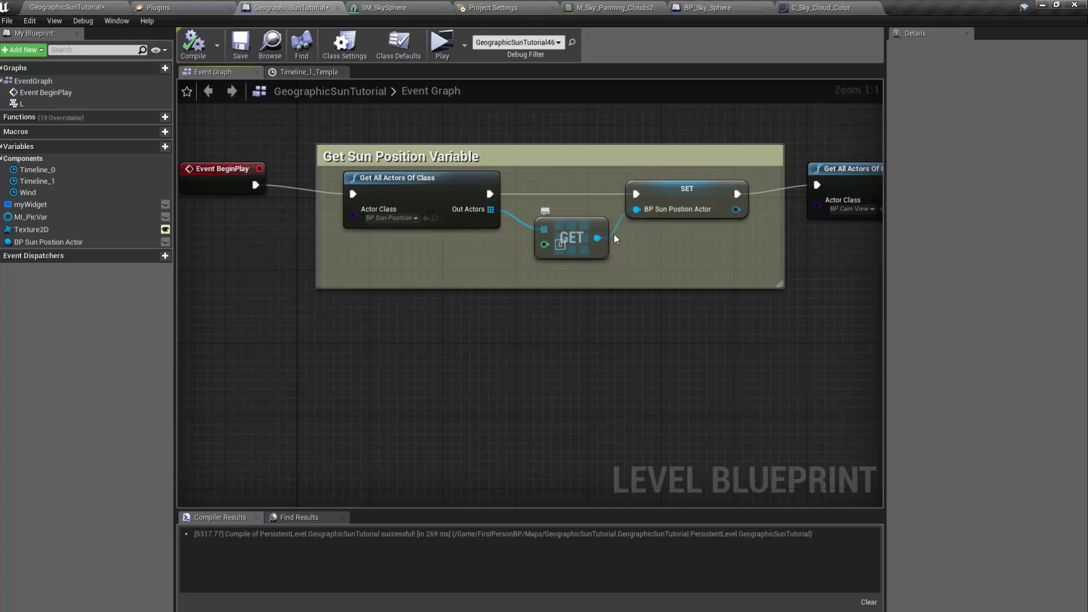
# Step: Inspect the SET node and BP Sun Position Actor variable, then pan back to New Sun System
pyautogui.moveTo(695, 197); pyautogui.dragTo(674, 188)
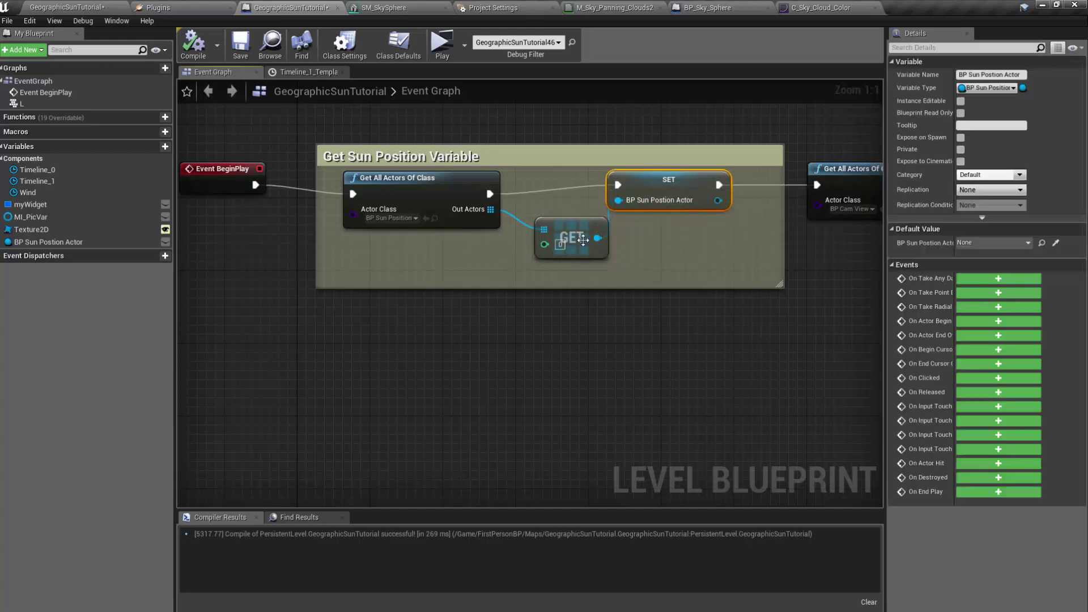
pyautogui.rightClick(597, 238)
pyautogui.click(556, 359)
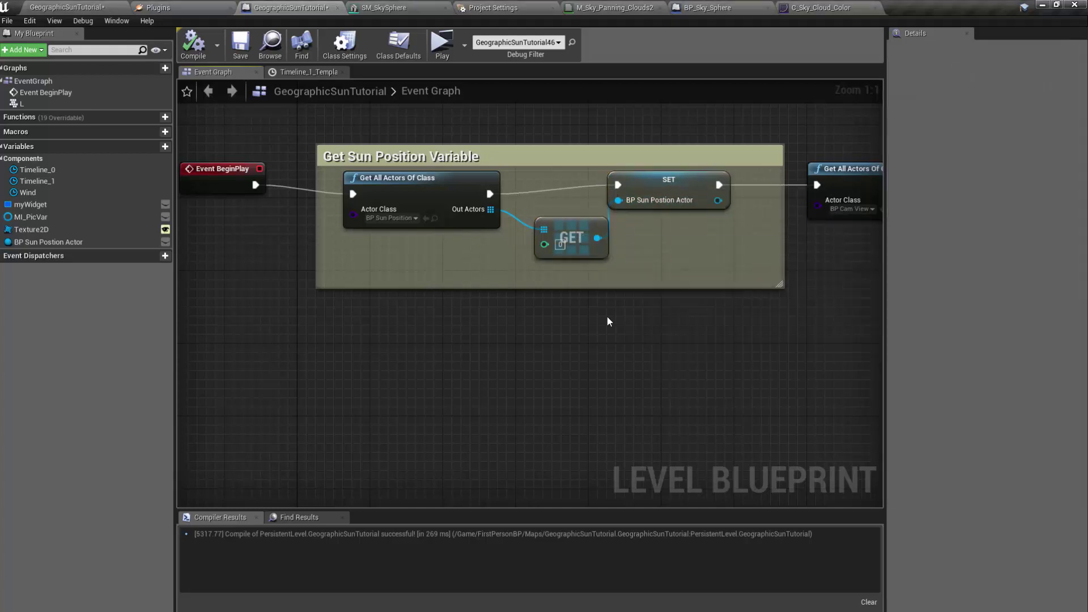
pyautogui.click(652, 200)
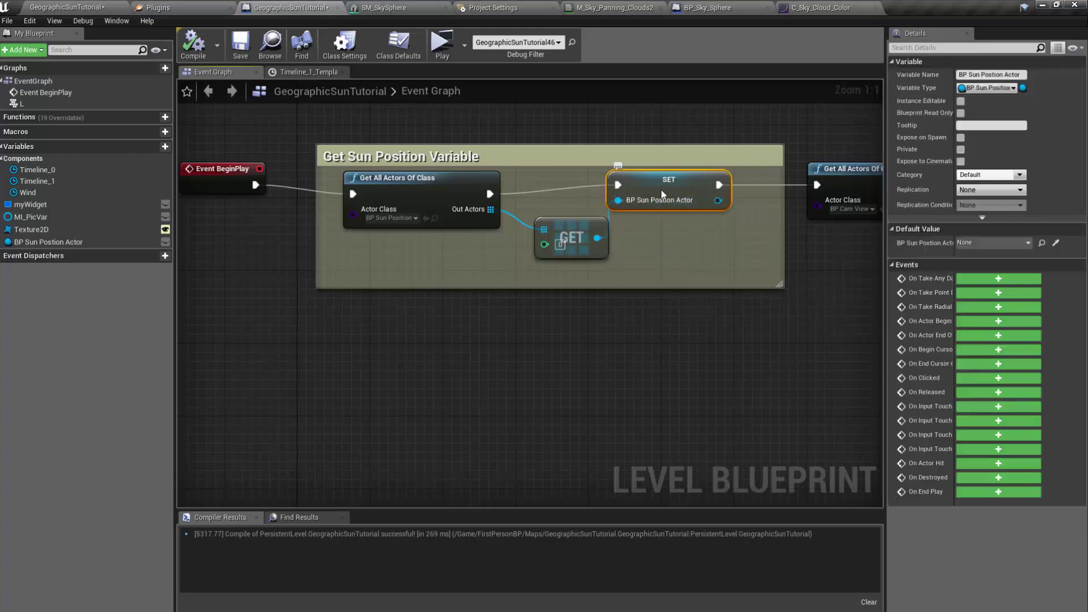
pyautogui.moveTo(643, 301); pyautogui.dragTo(358, 297, button='right')
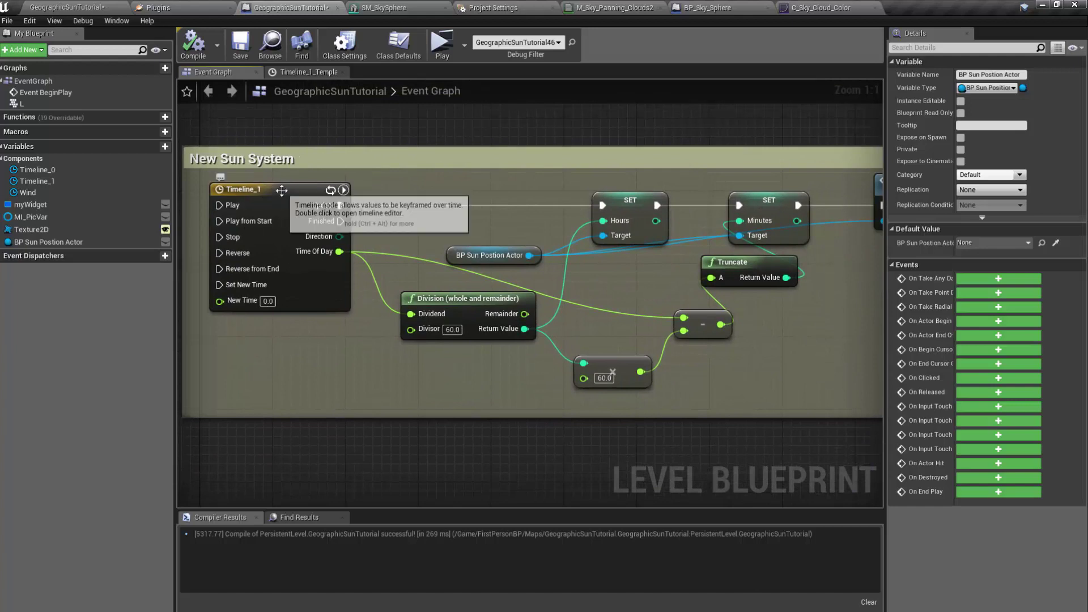
pyautogui.doubleClick(222, 186)
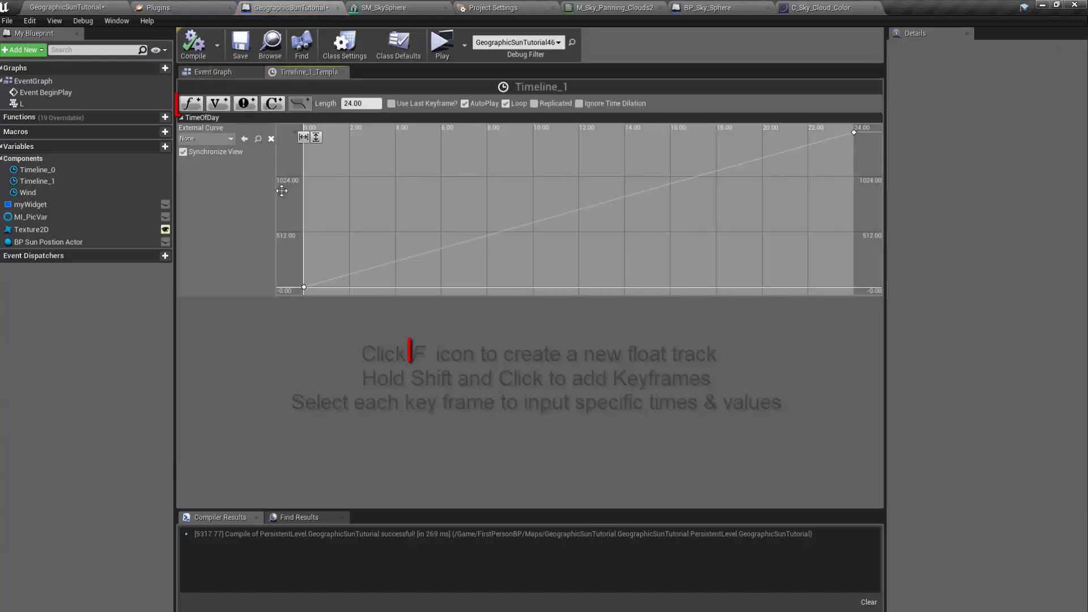
pyautogui.click(304, 288)
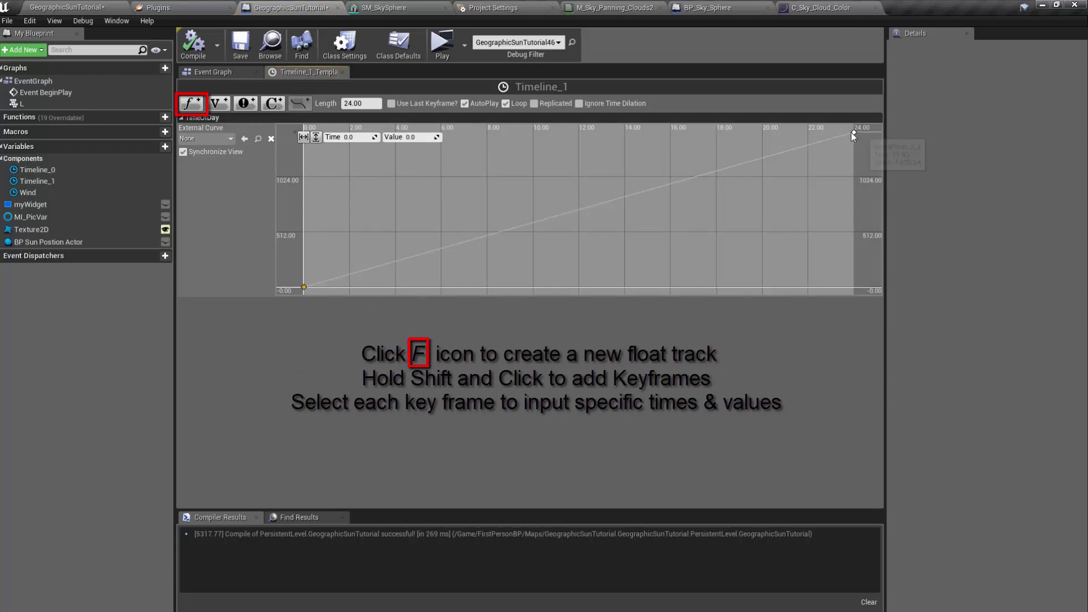
pyautogui.click(854, 133)
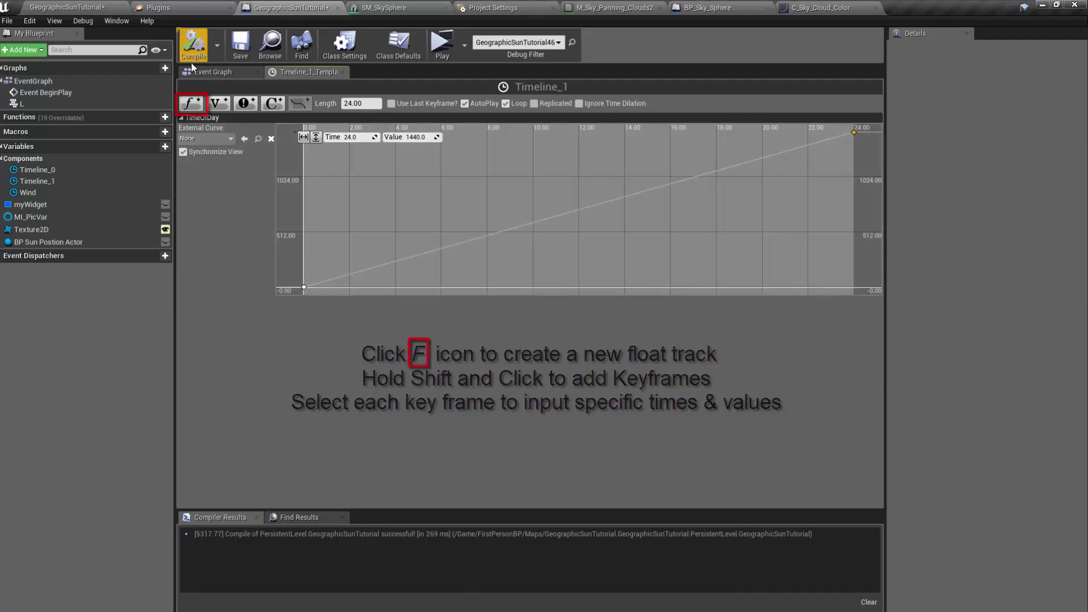
pyautogui.click(212, 72)
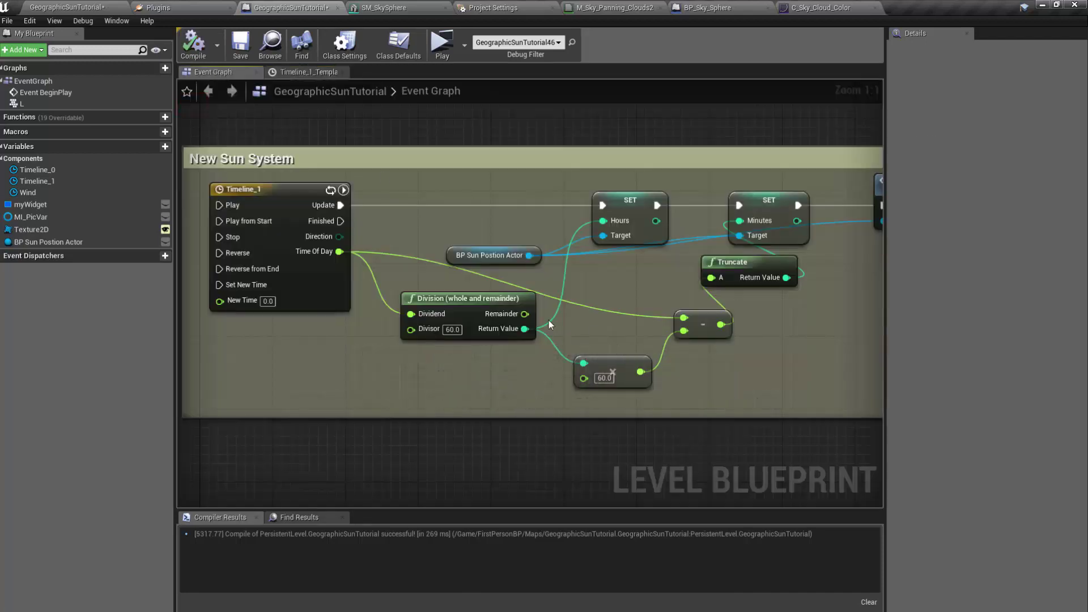
# Step: Rearrange the BP Sun Position Actor, Update Sun and multiply-by-60 nodes, undoing the accidental multiply move
pyautogui.moveTo(454, 261)
pyautogui.mouseDown()
pyautogui.moveTo(471, 244)
pyautogui.moveTo(444, 250)
pyautogui.moveTo(444, 262)
pyautogui.mouseUp()
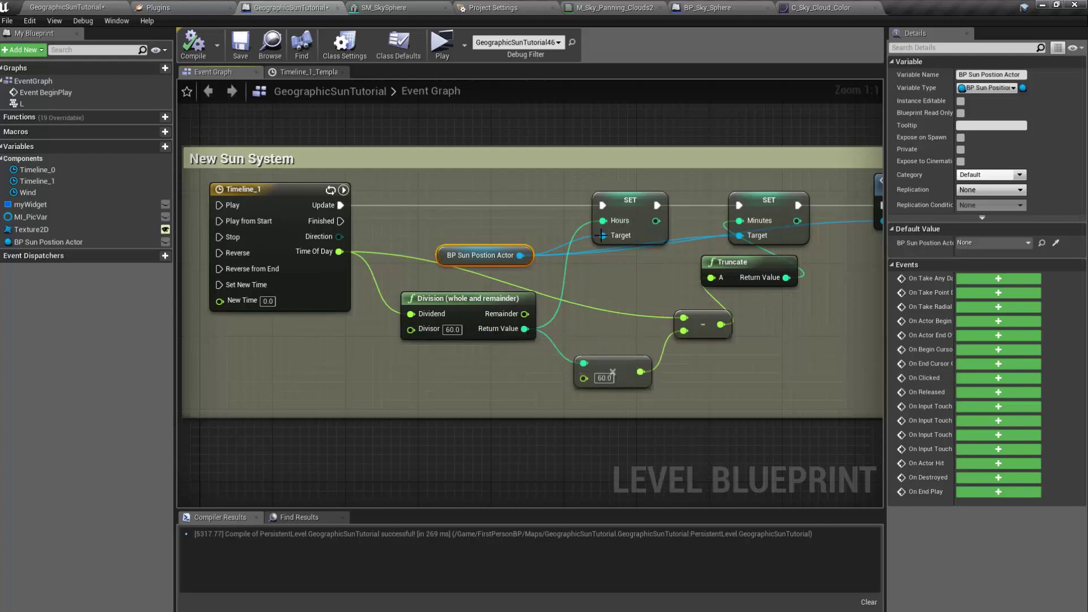
pyautogui.moveTo(663, 306); pyautogui.dragTo(523, 298, button='right')
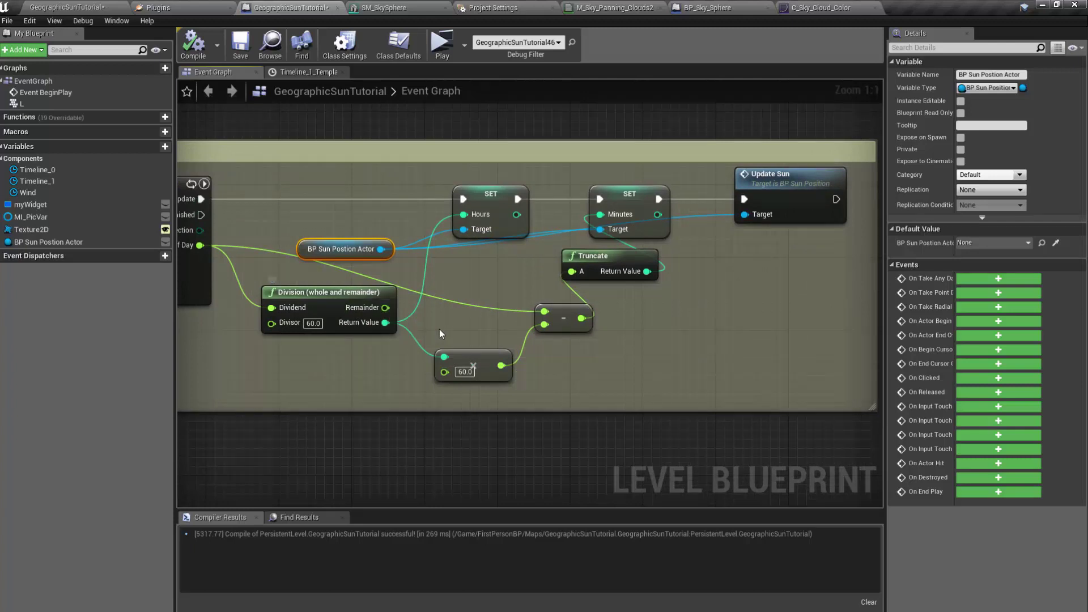
pyautogui.moveTo(479, 375); pyautogui.dragTo(489, 356)
pyautogui.hotkey('ctrl', 'z')
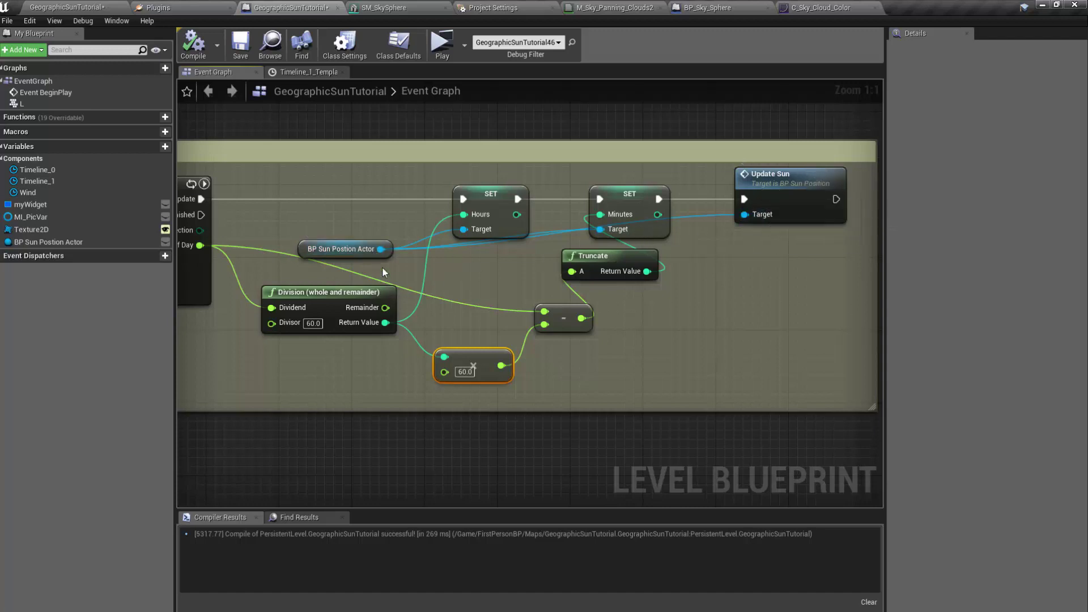
# Step: Open the Timeline_1 curve editor, then return to the GeographicSunTutorial level editor
pyautogui.moveTo(382, 272); pyautogui.dragTo(619, 273, button='right')
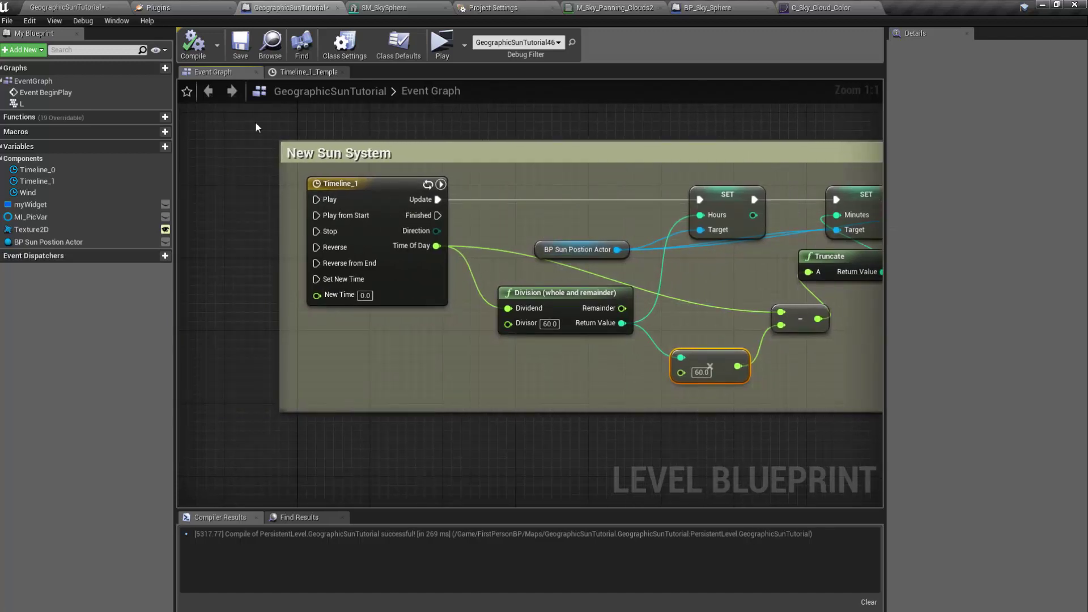
pyautogui.doubleClick(374, 182)
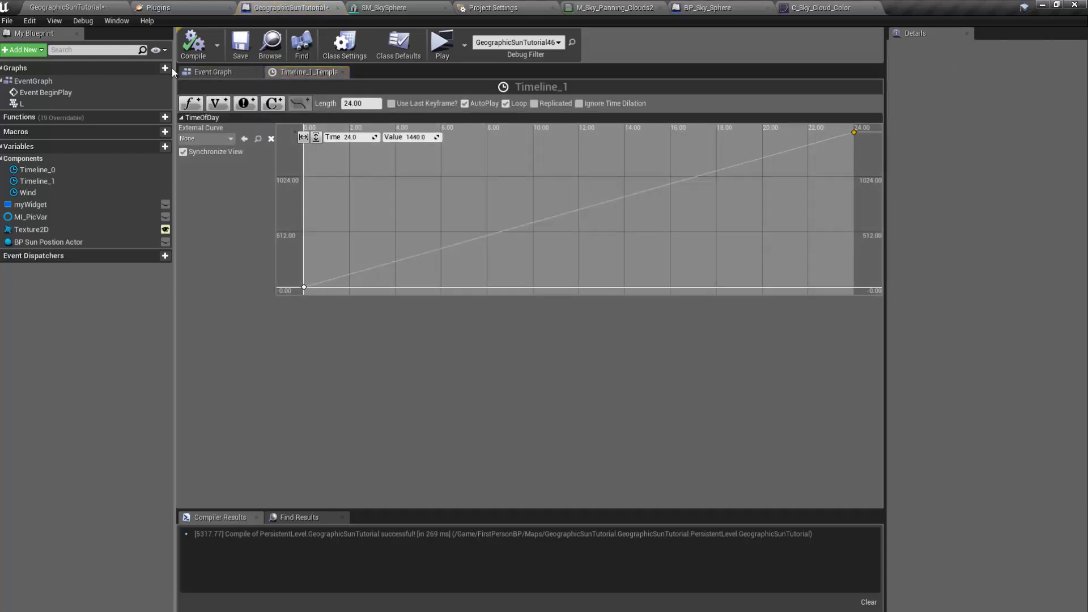
pyautogui.click(65, 7)
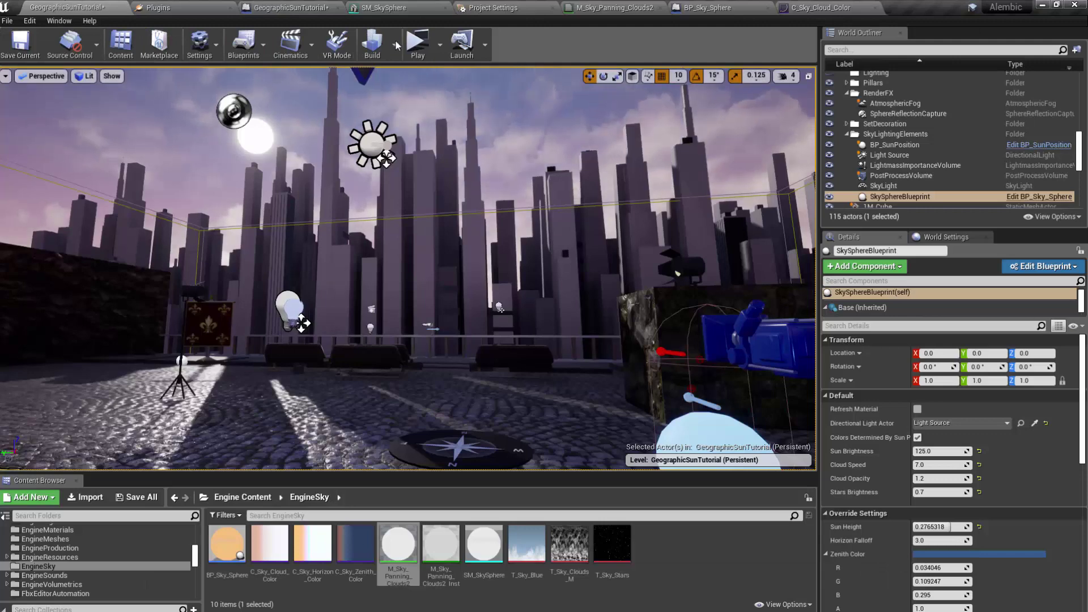
pyautogui.click(418, 44)
pyautogui.click(570, 243)
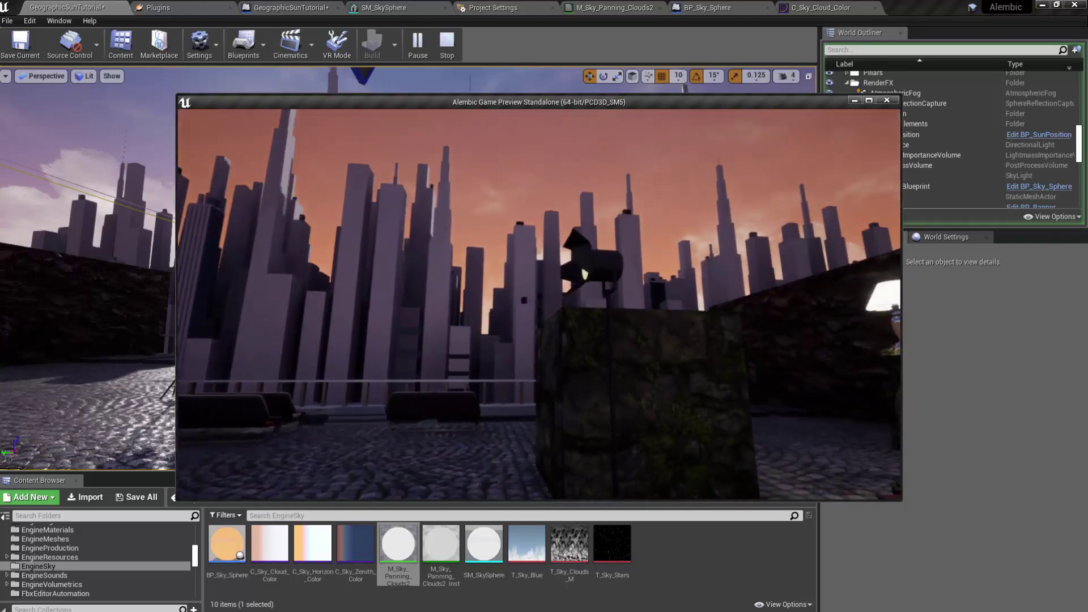
pyautogui.press('Escape')
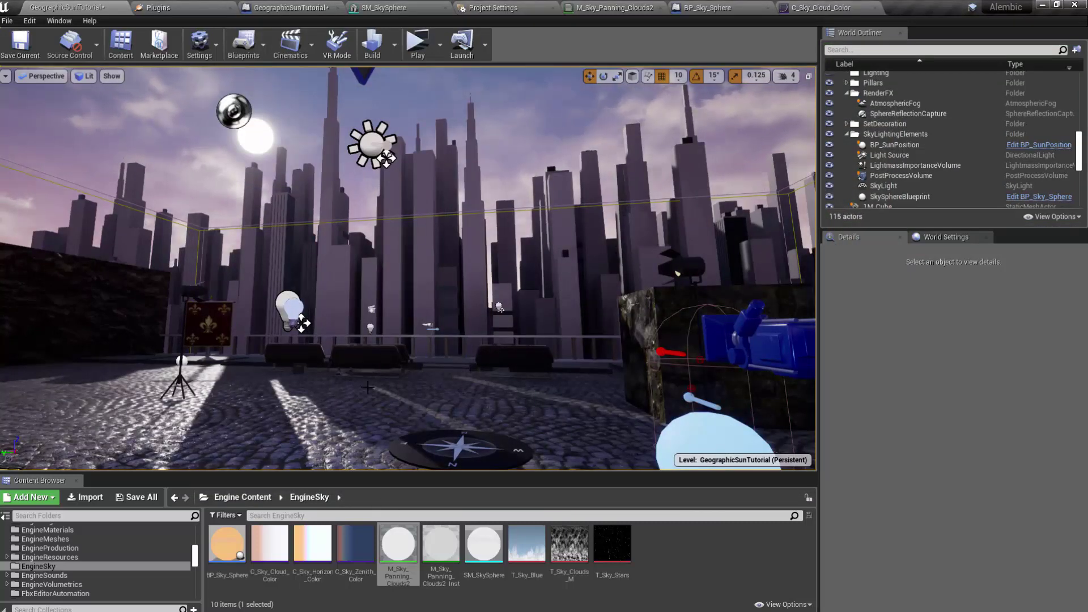
pyautogui.click(900, 196)
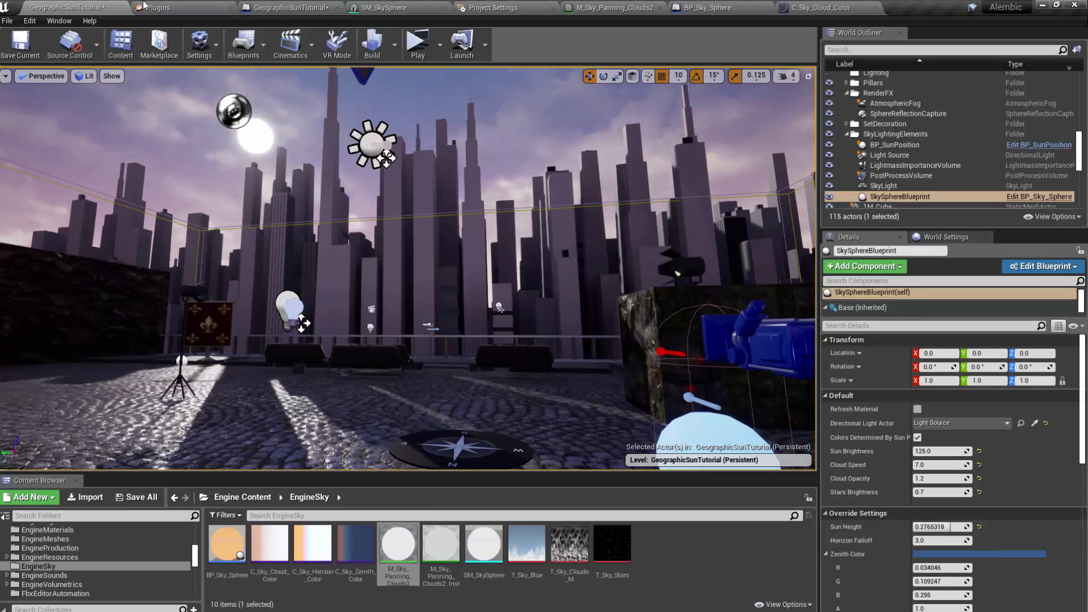
pyautogui.click(264, 50)
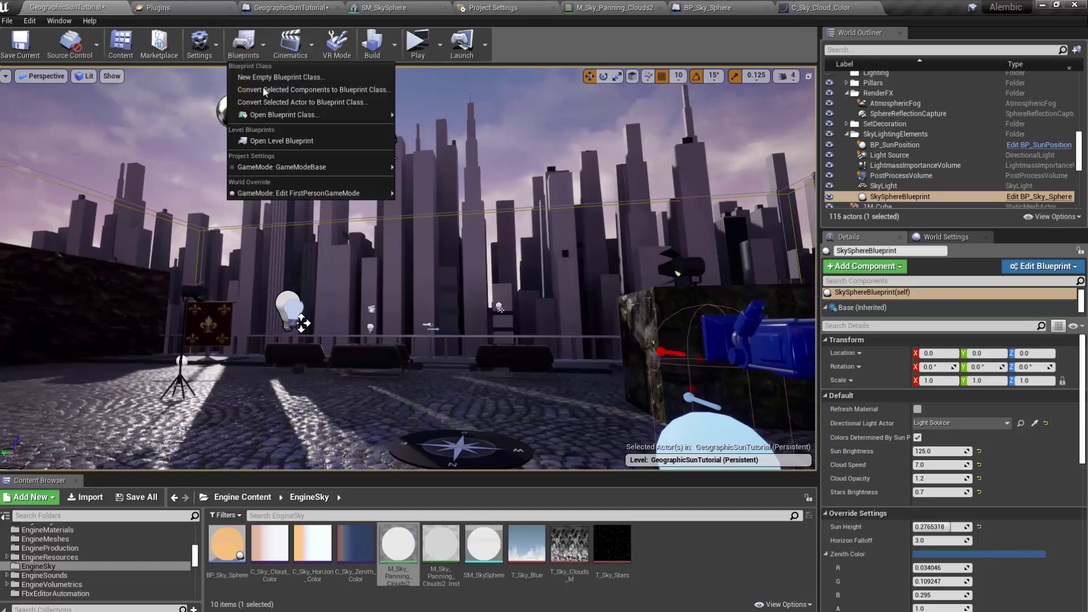
pyautogui.click(301, 138)
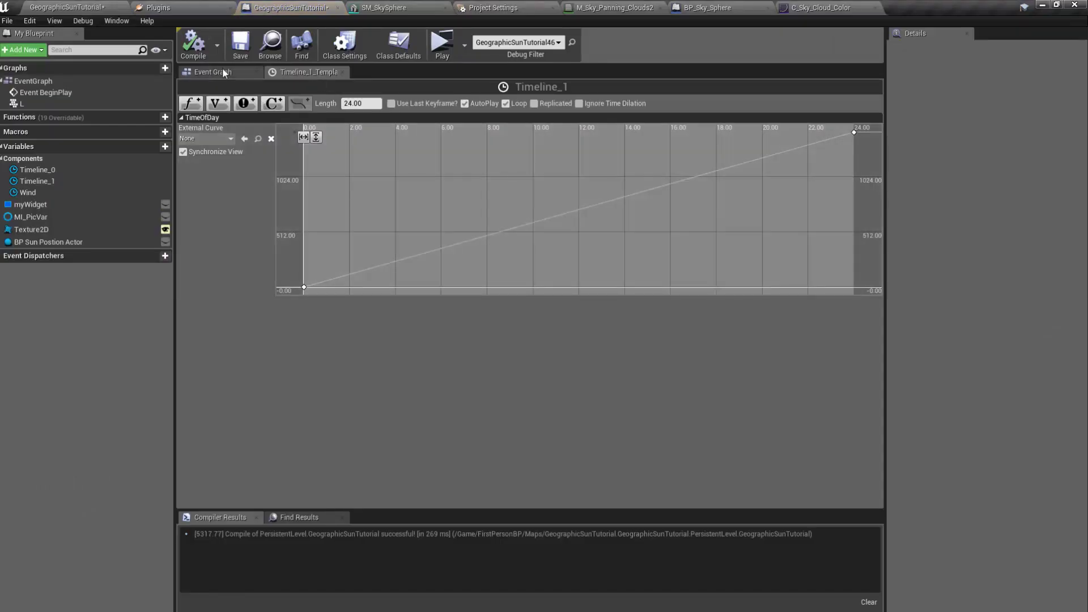
pyautogui.click(223, 69)
pyautogui.moveTo(646, 362); pyautogui.dragTo(544, 371, button='right')
pyautogui.scroll(-1, 543, 371)
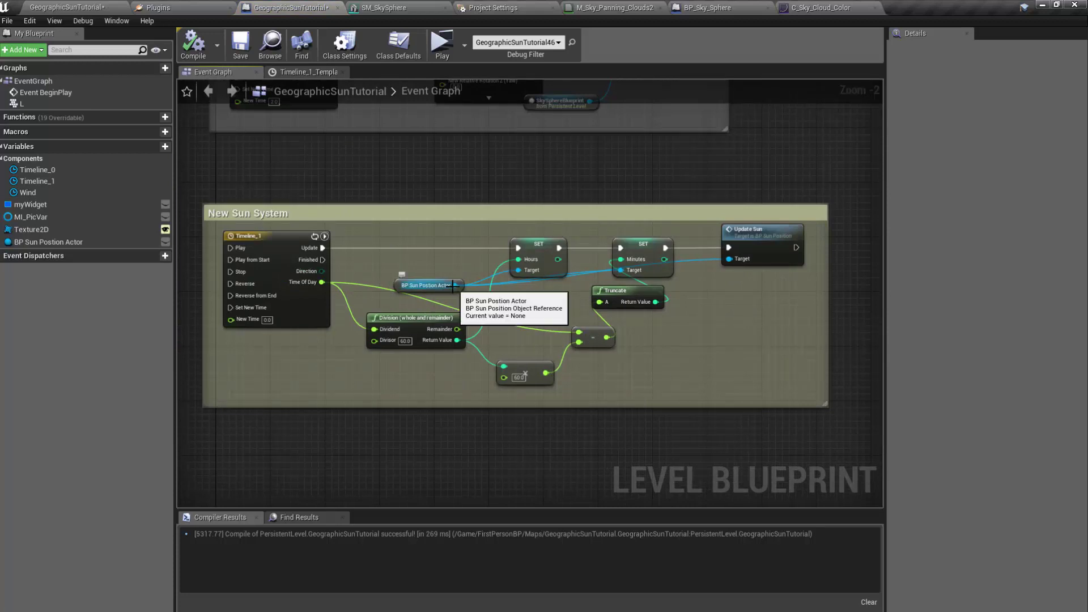
pyautogui.moveTo(455, 285); pyautogui.dragTo(736, 306)
pyautogui.write('month')
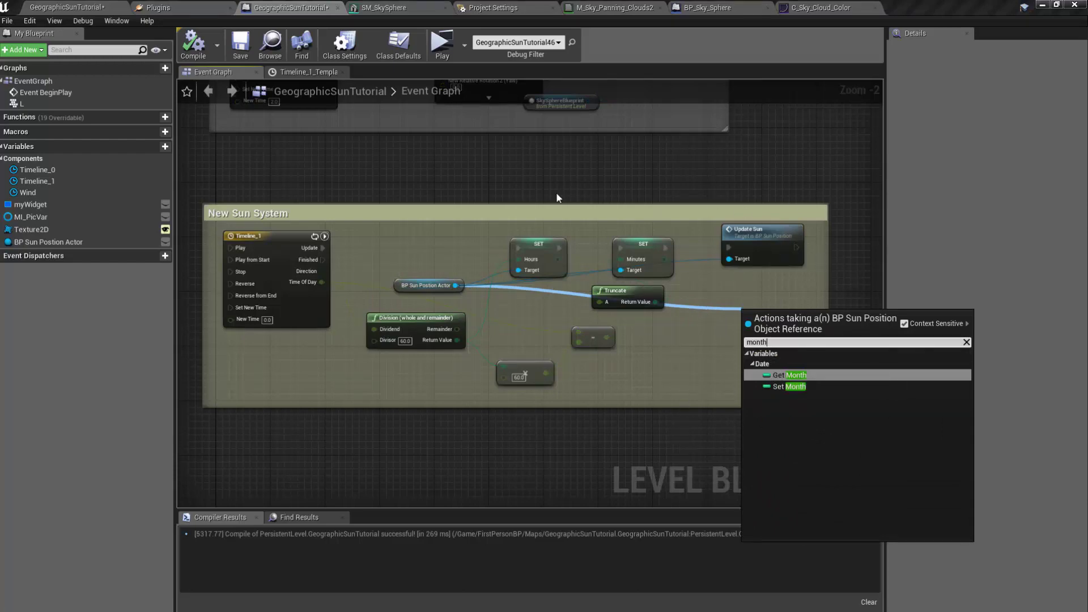
pyautogui.click(459, 452)
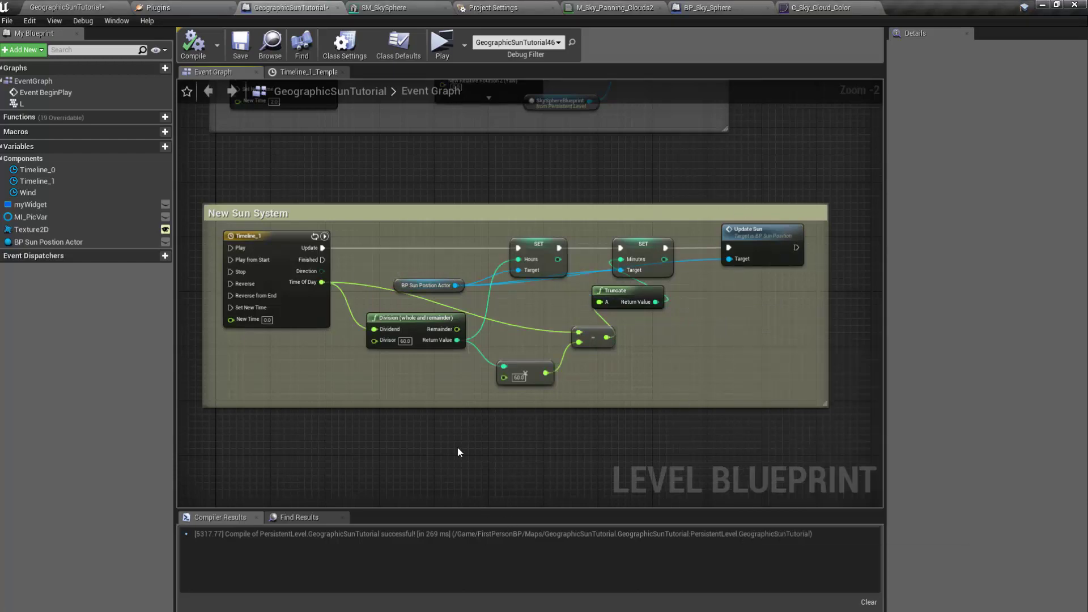
pyautogui.click(50, 7)
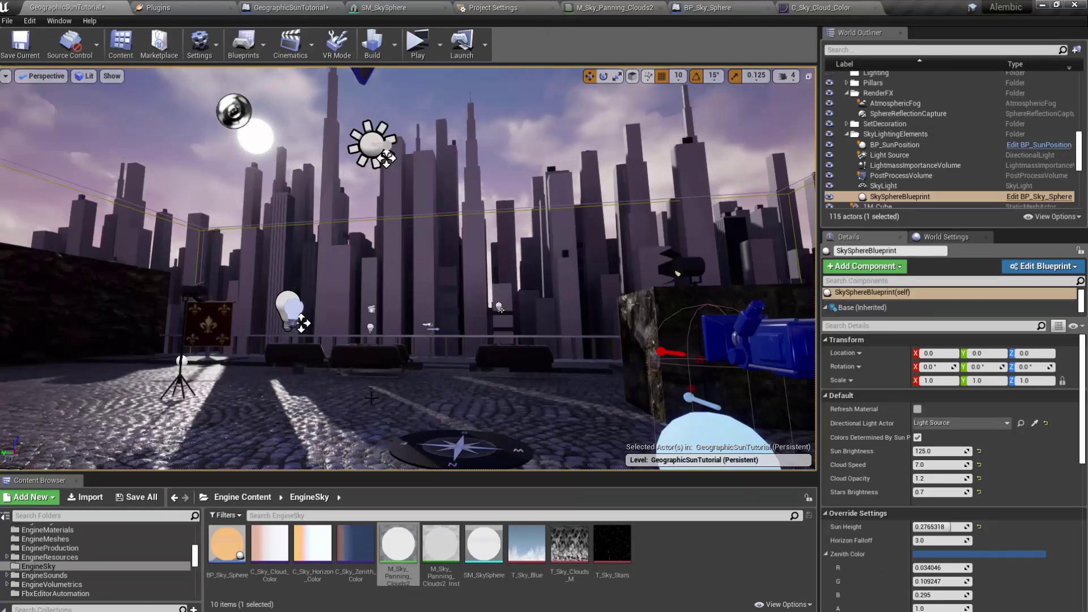
# Step: Switch to the Google Docs notes, preview the 'Why is the sky blue' link, and scroll up
pyautogui.hotkey('alt', 'Tab')
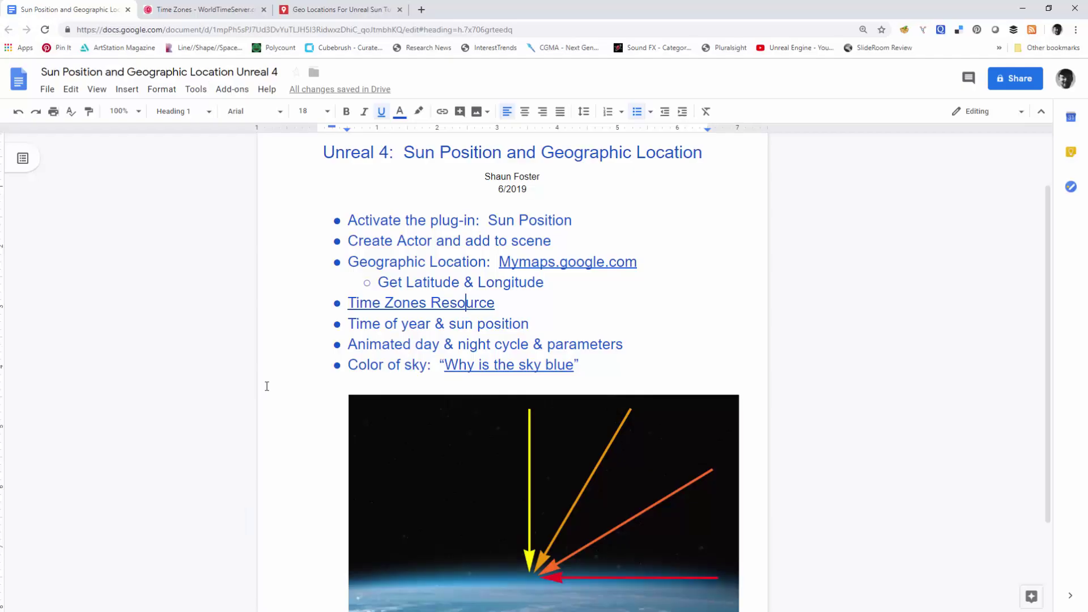
pyautogui.click(476, 366)
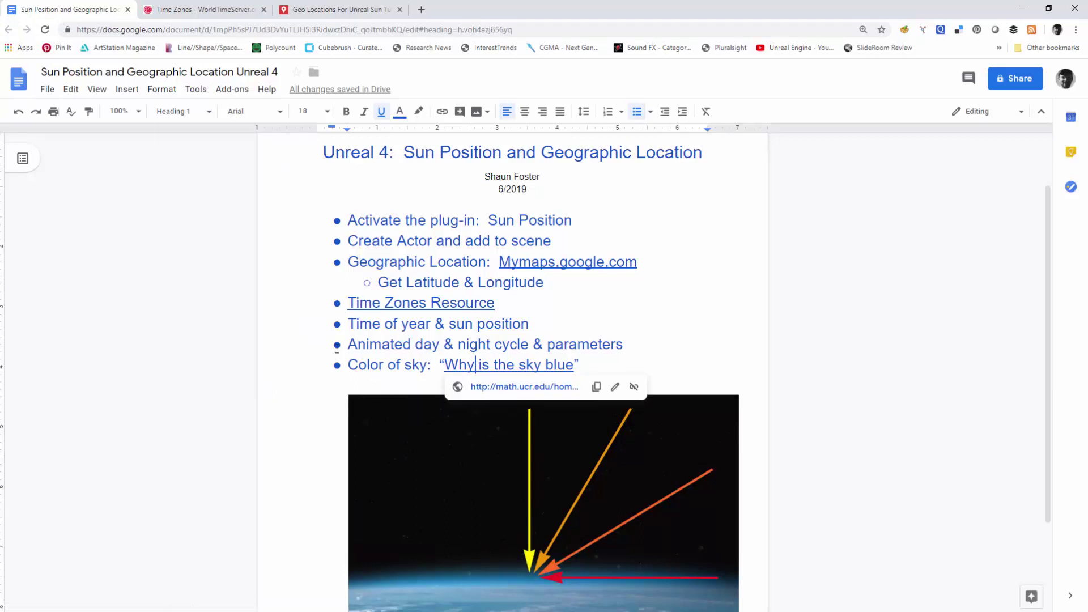
pyautogui.click(346, 516)
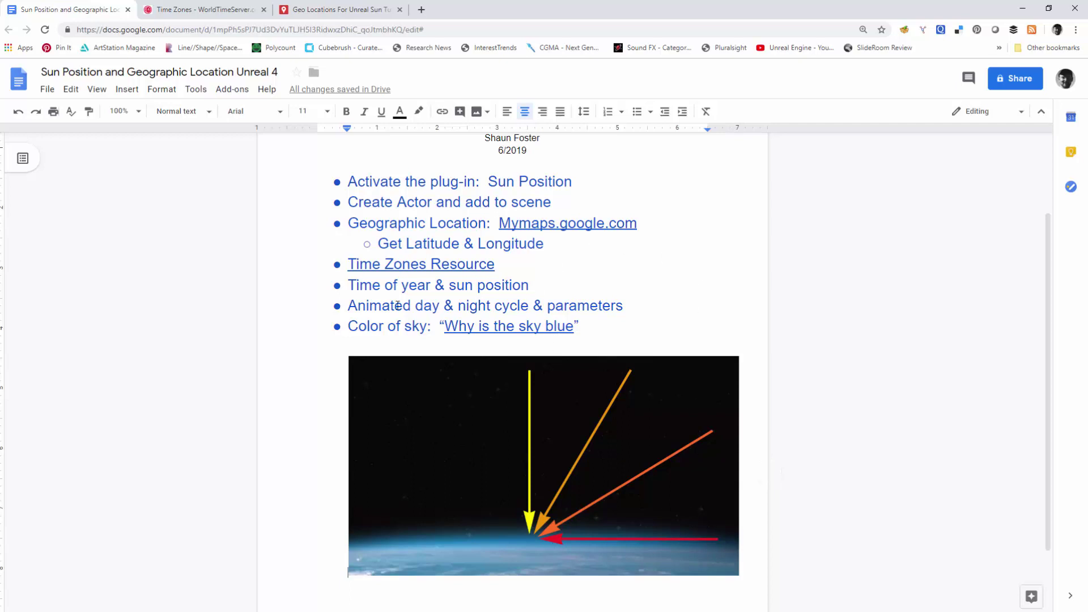
pyautogui.scroll(2, 398, 306)
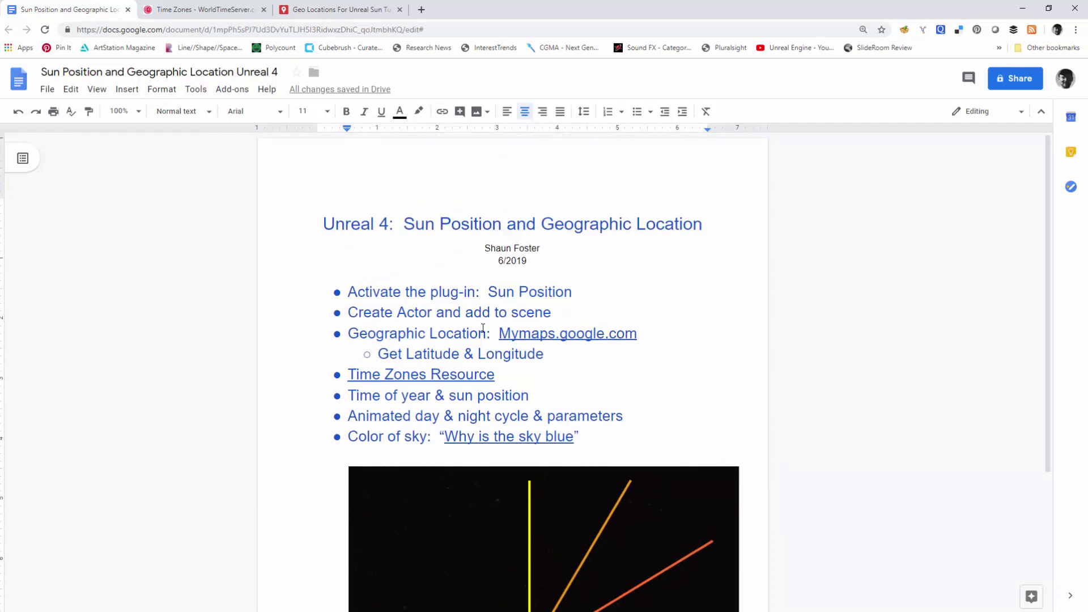